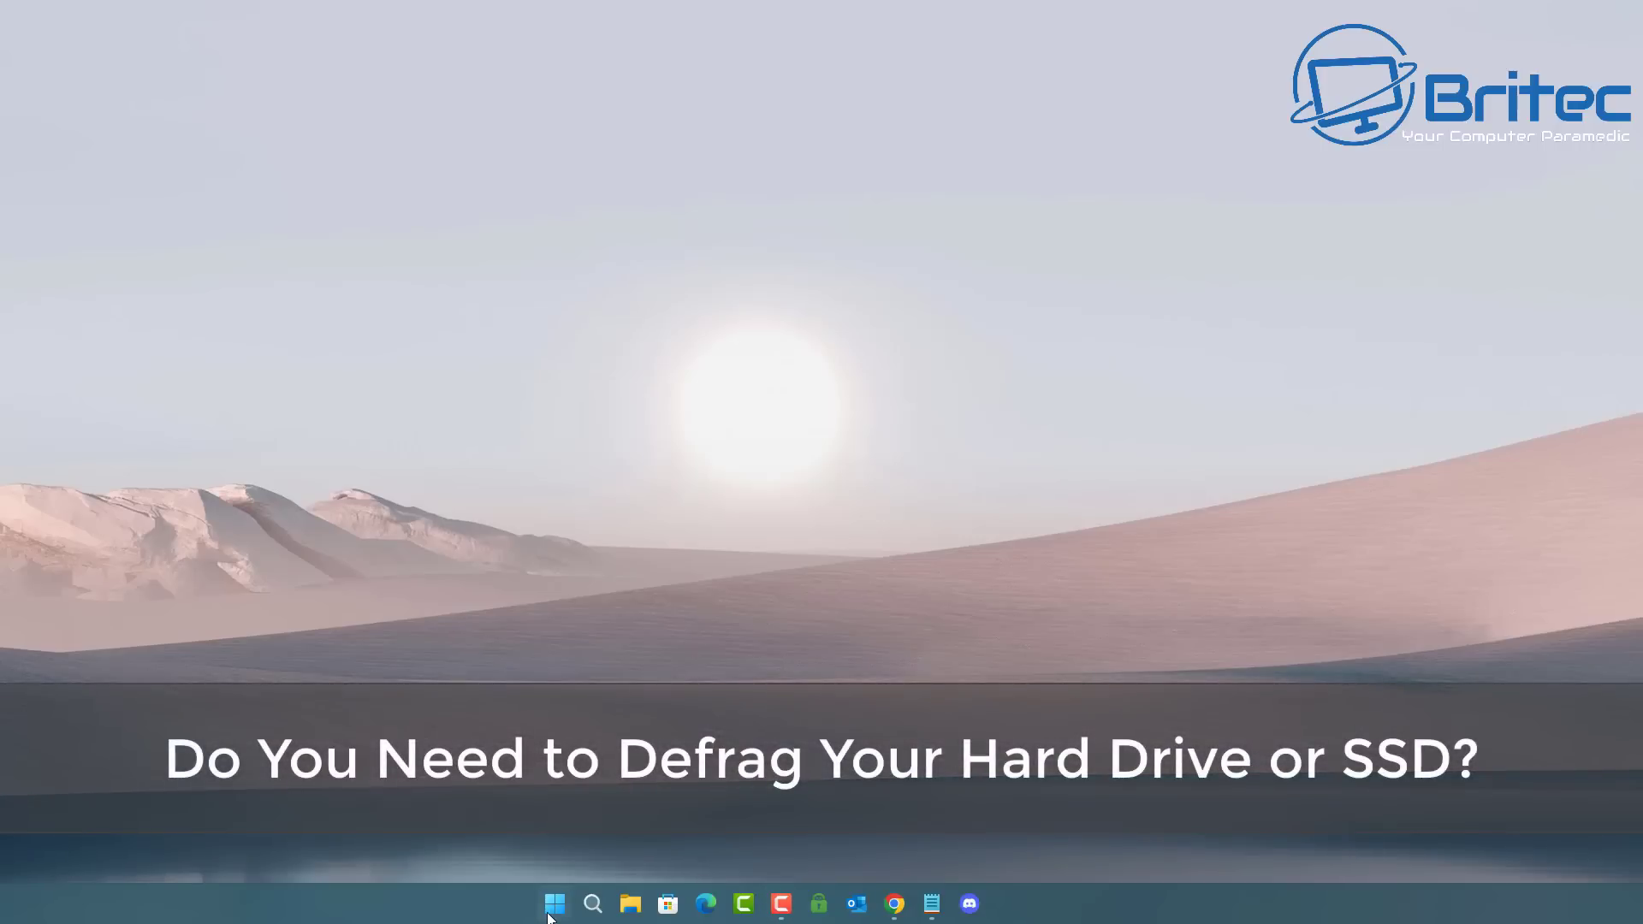
Open Local Disk (C:) Properties from This PC and show its Tools maintenance options
{"action": "left_click", "coordinate": [631, 907]}
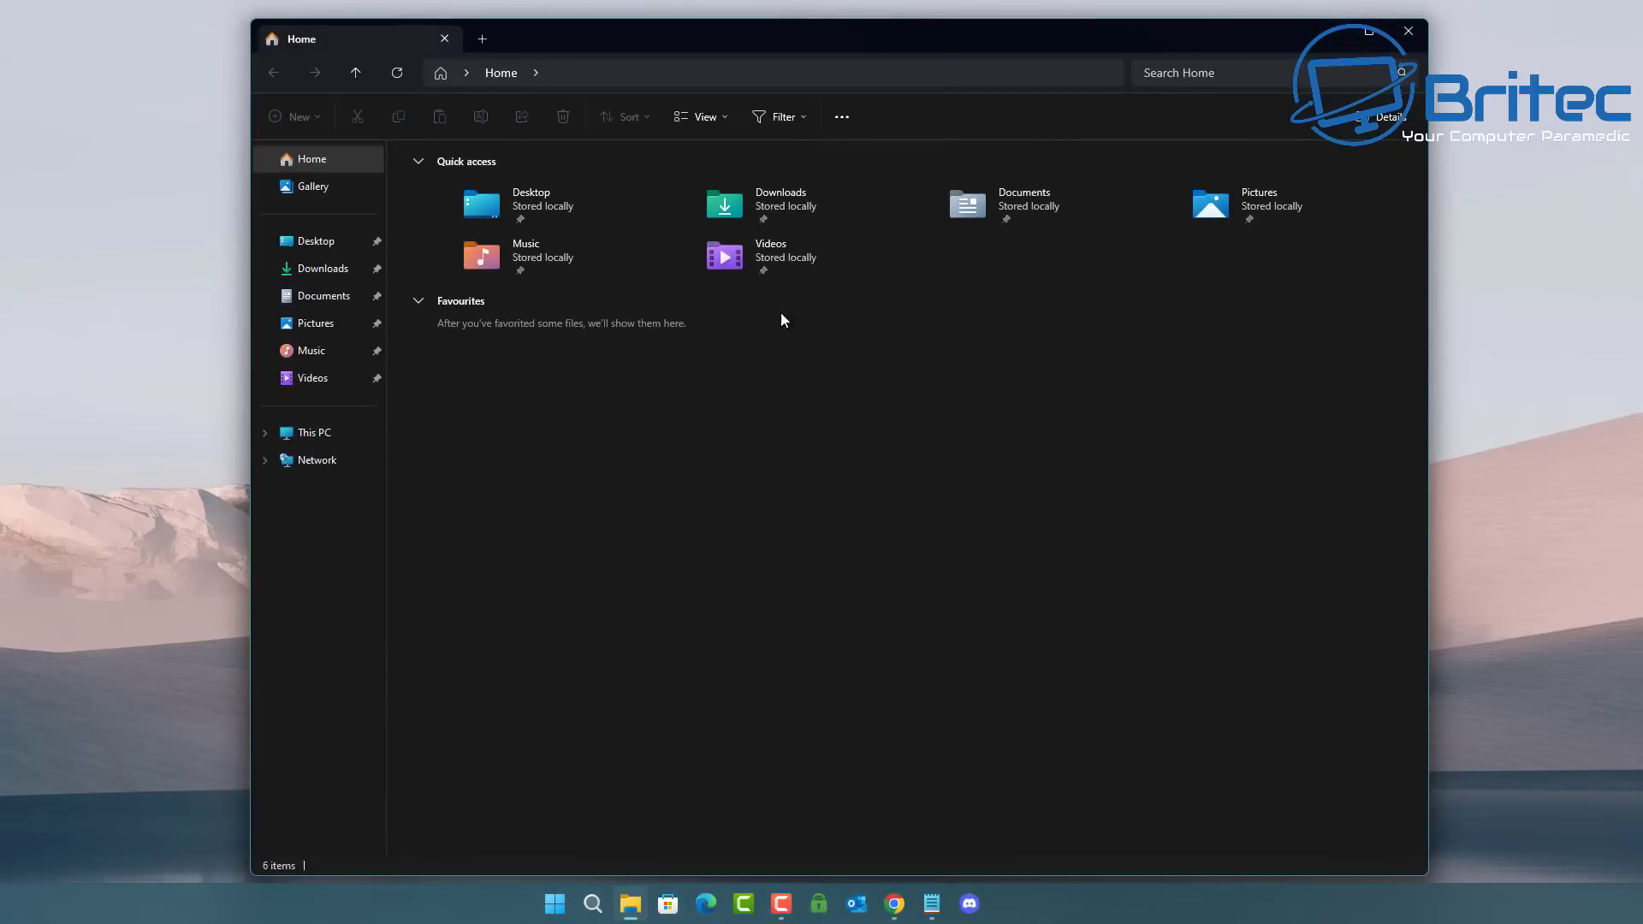
{"action": "left_click", "coordinate": [300, 439]}
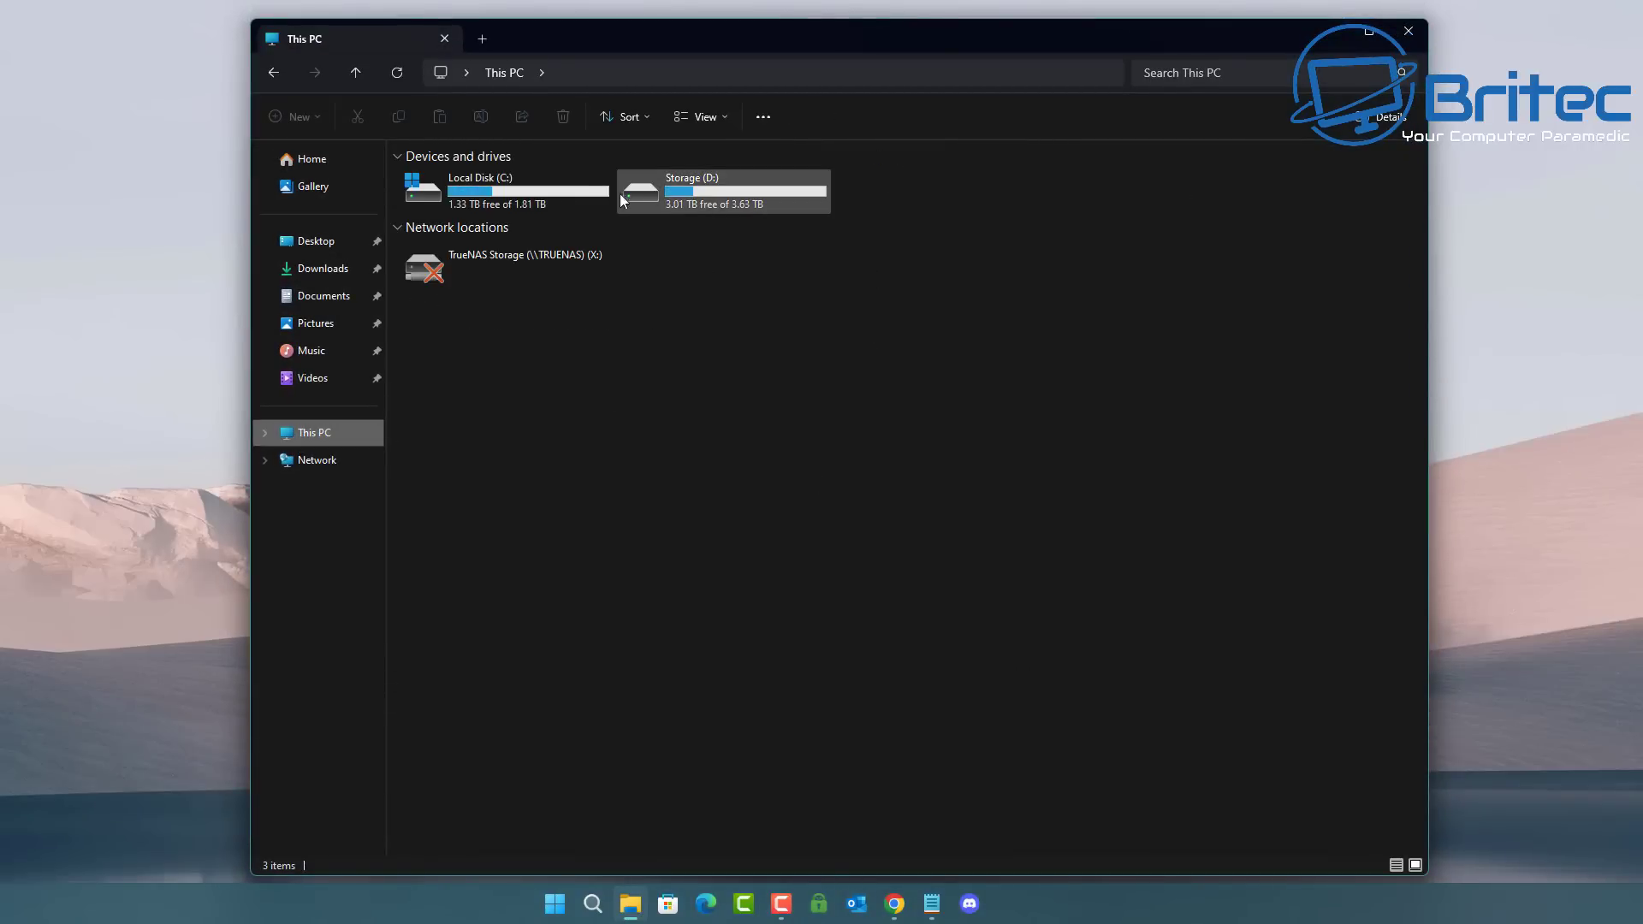
{"action": "right_click", "coordinate": [554, 183]}
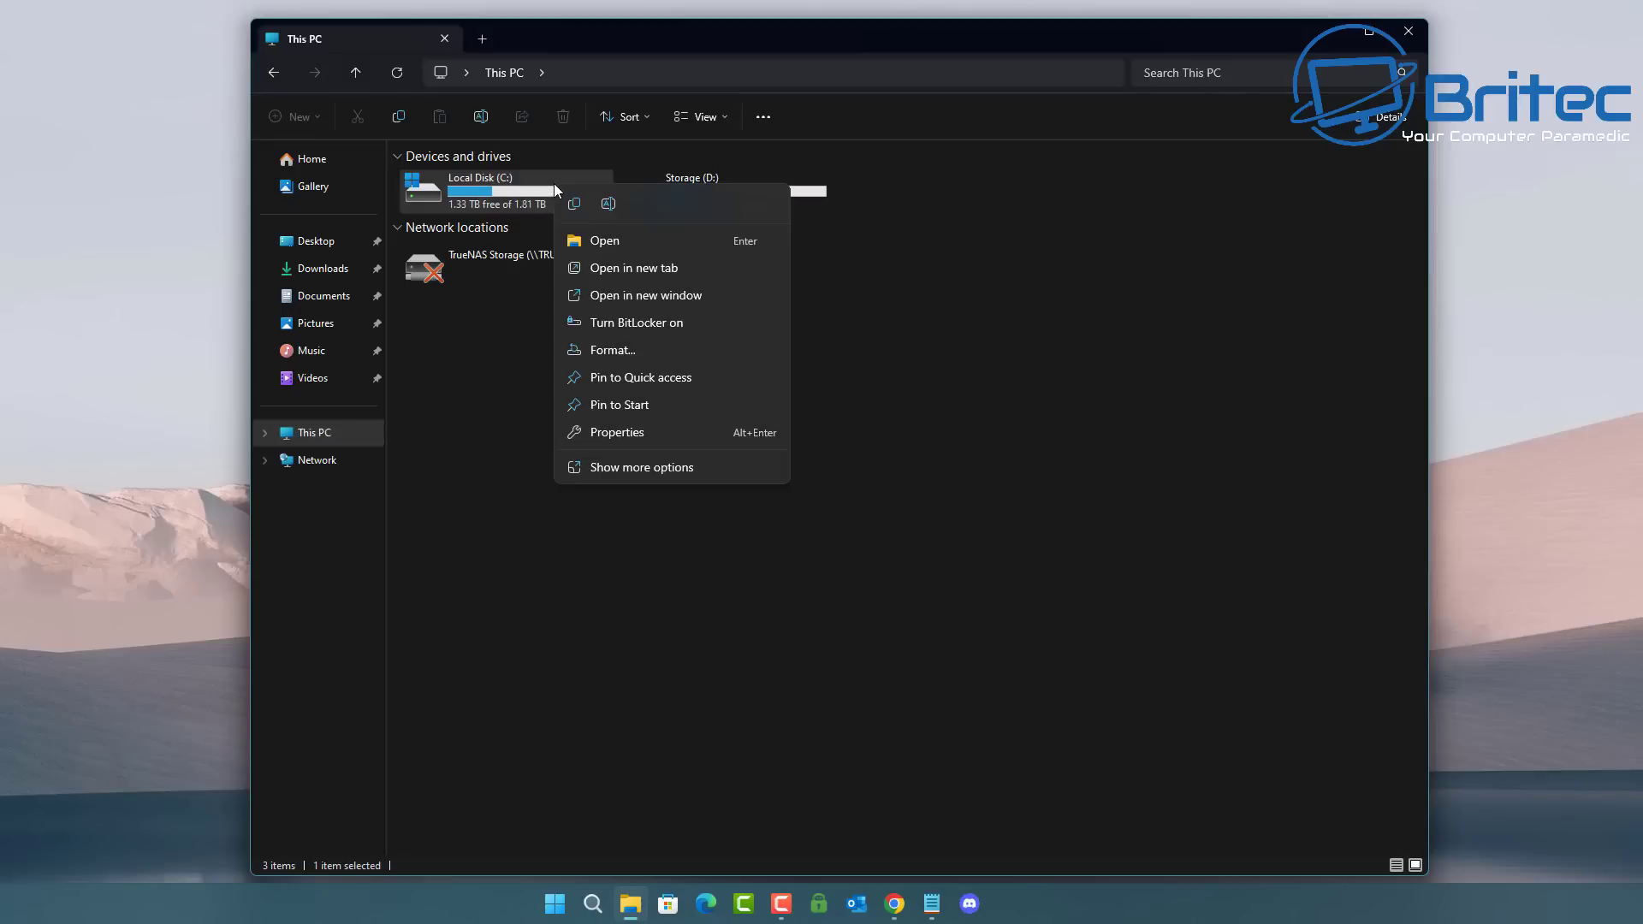
{"action": "left_click", "coordinate": [626, 433]}
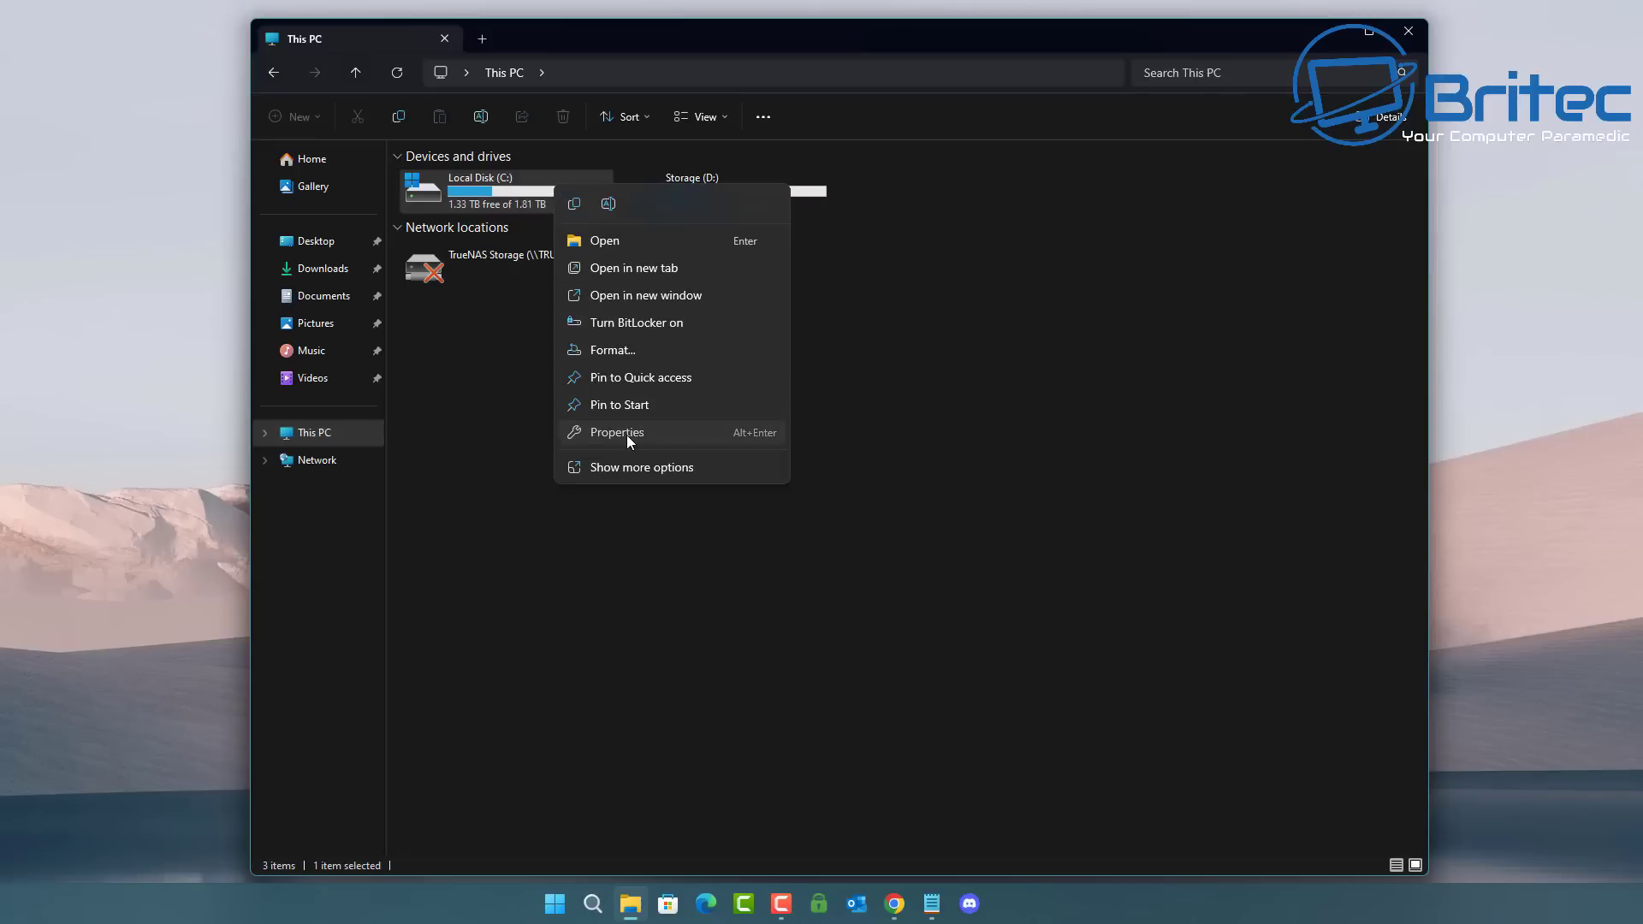
{"action": "left_click_drag", "start_coordinate": [719, 199], "coordinate": [801, 241]}
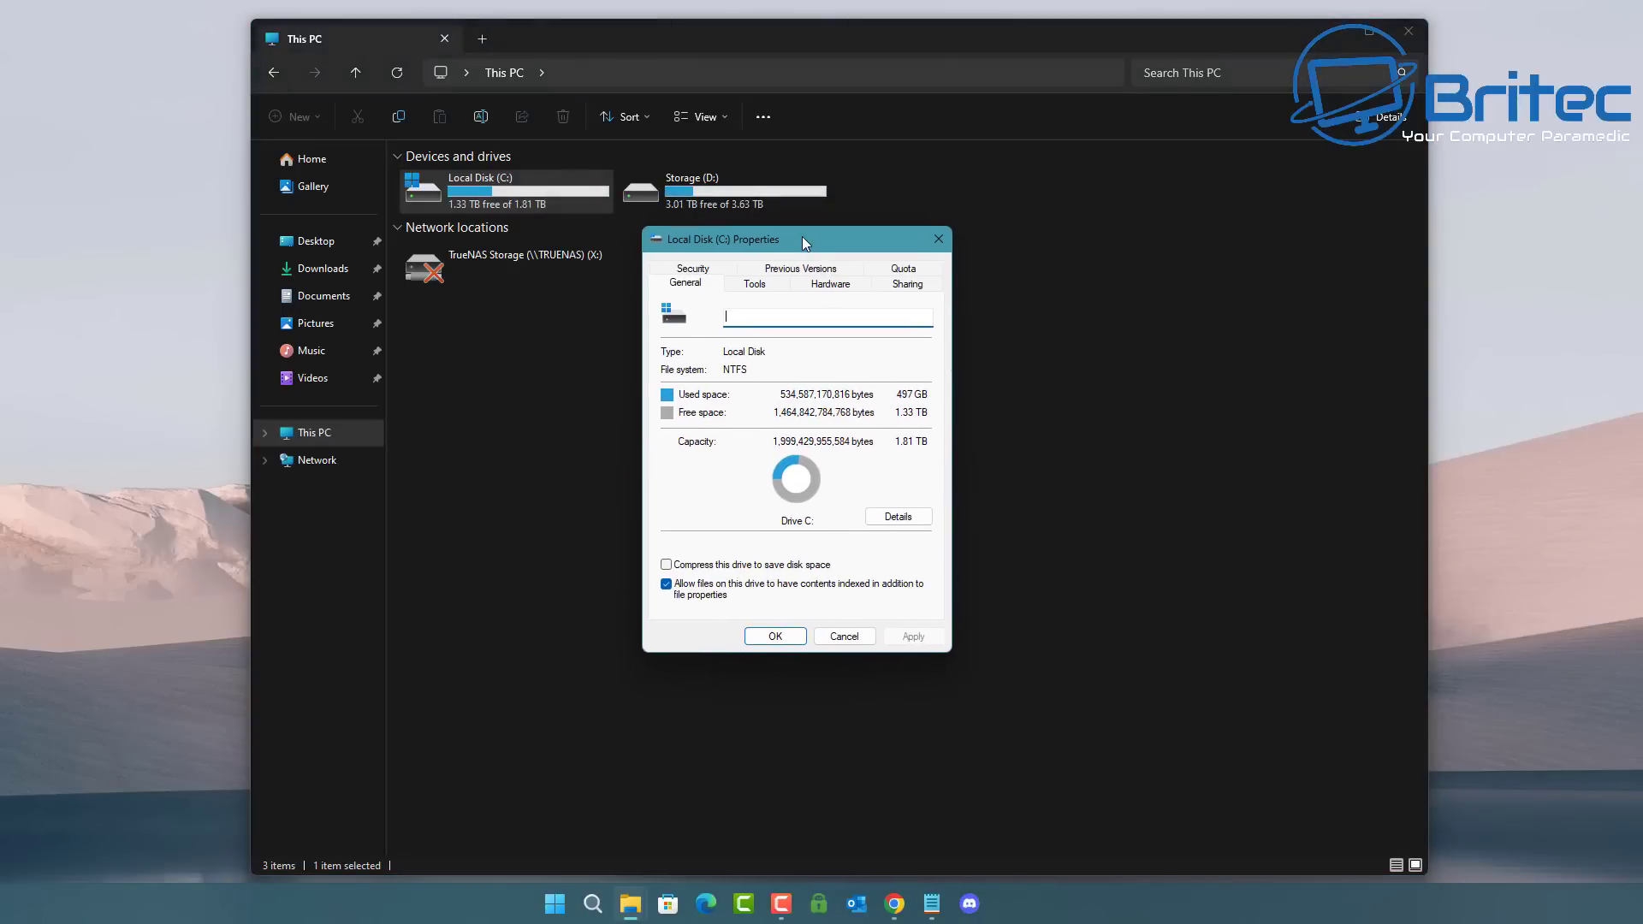
{"action": "left_click", "coordinate": [767, 290]}
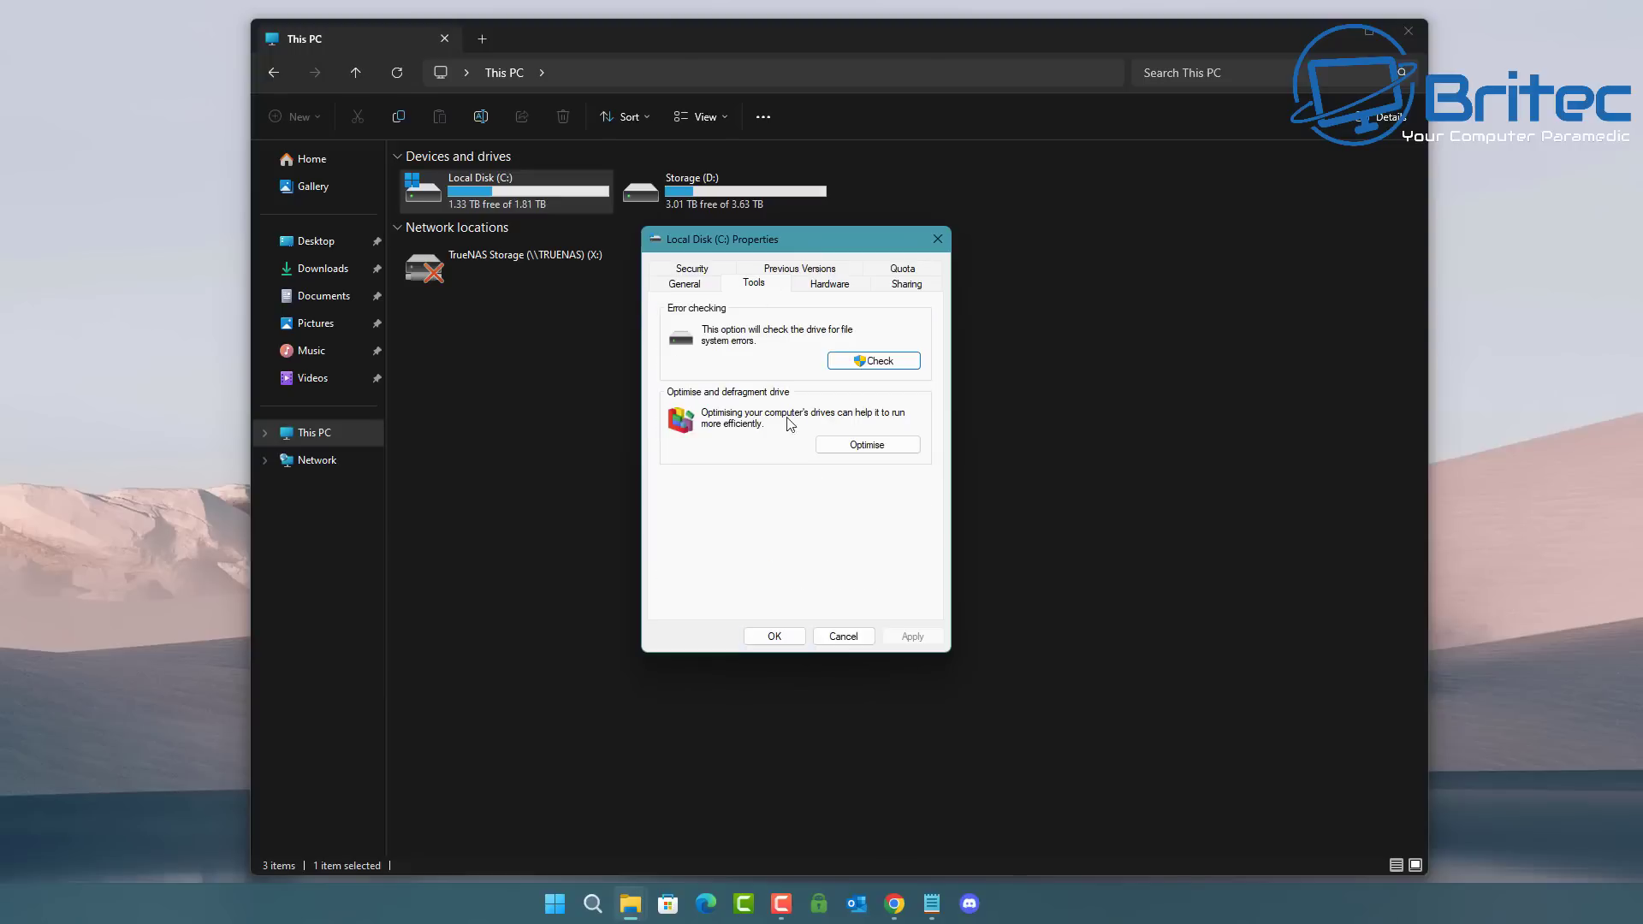
{"action": "left_click", "coordinate": [866, 447]}
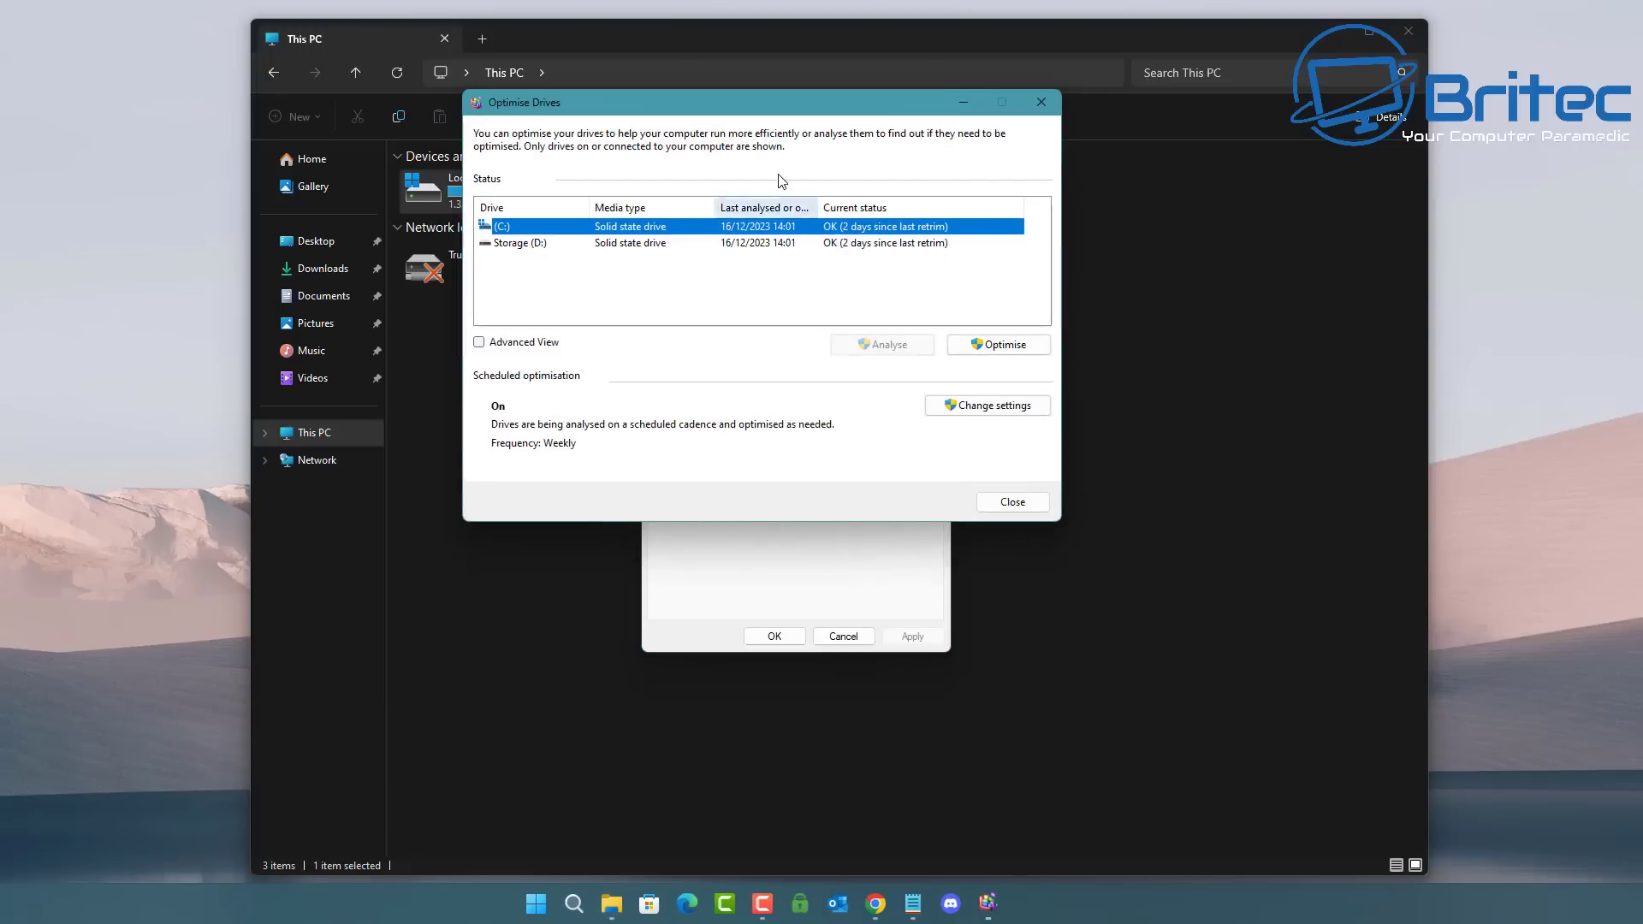
{"action": "left_click_drag", "start_coordinate": [778, 101], "coordinate": [832, 247]}
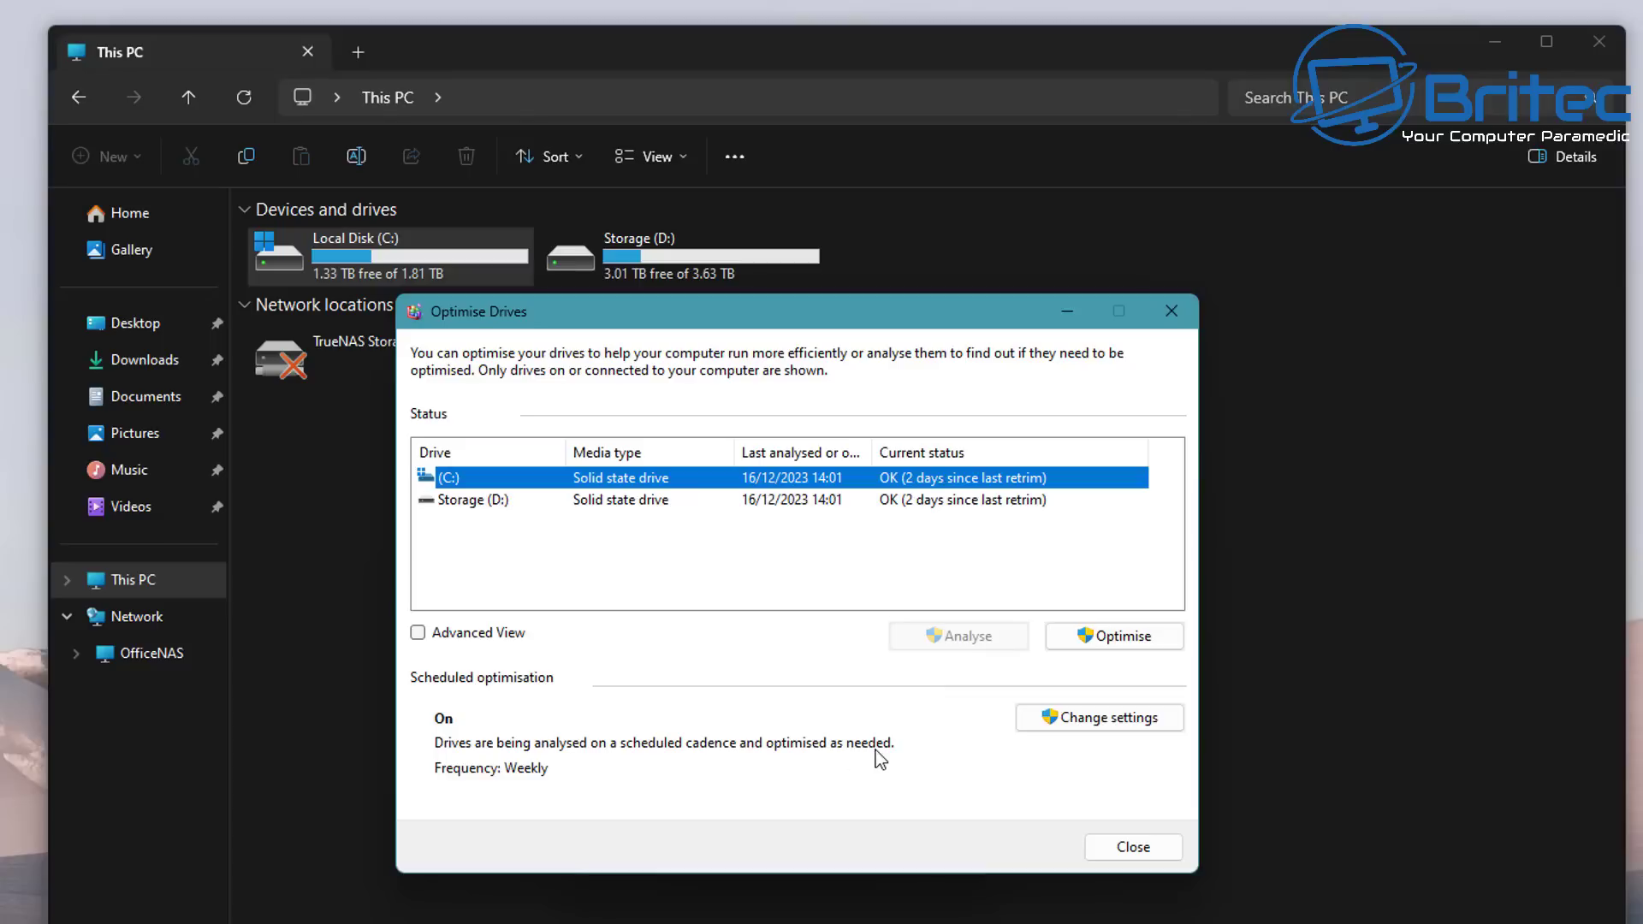
{"action": "left_click", "coordinate": [1112, 719]}
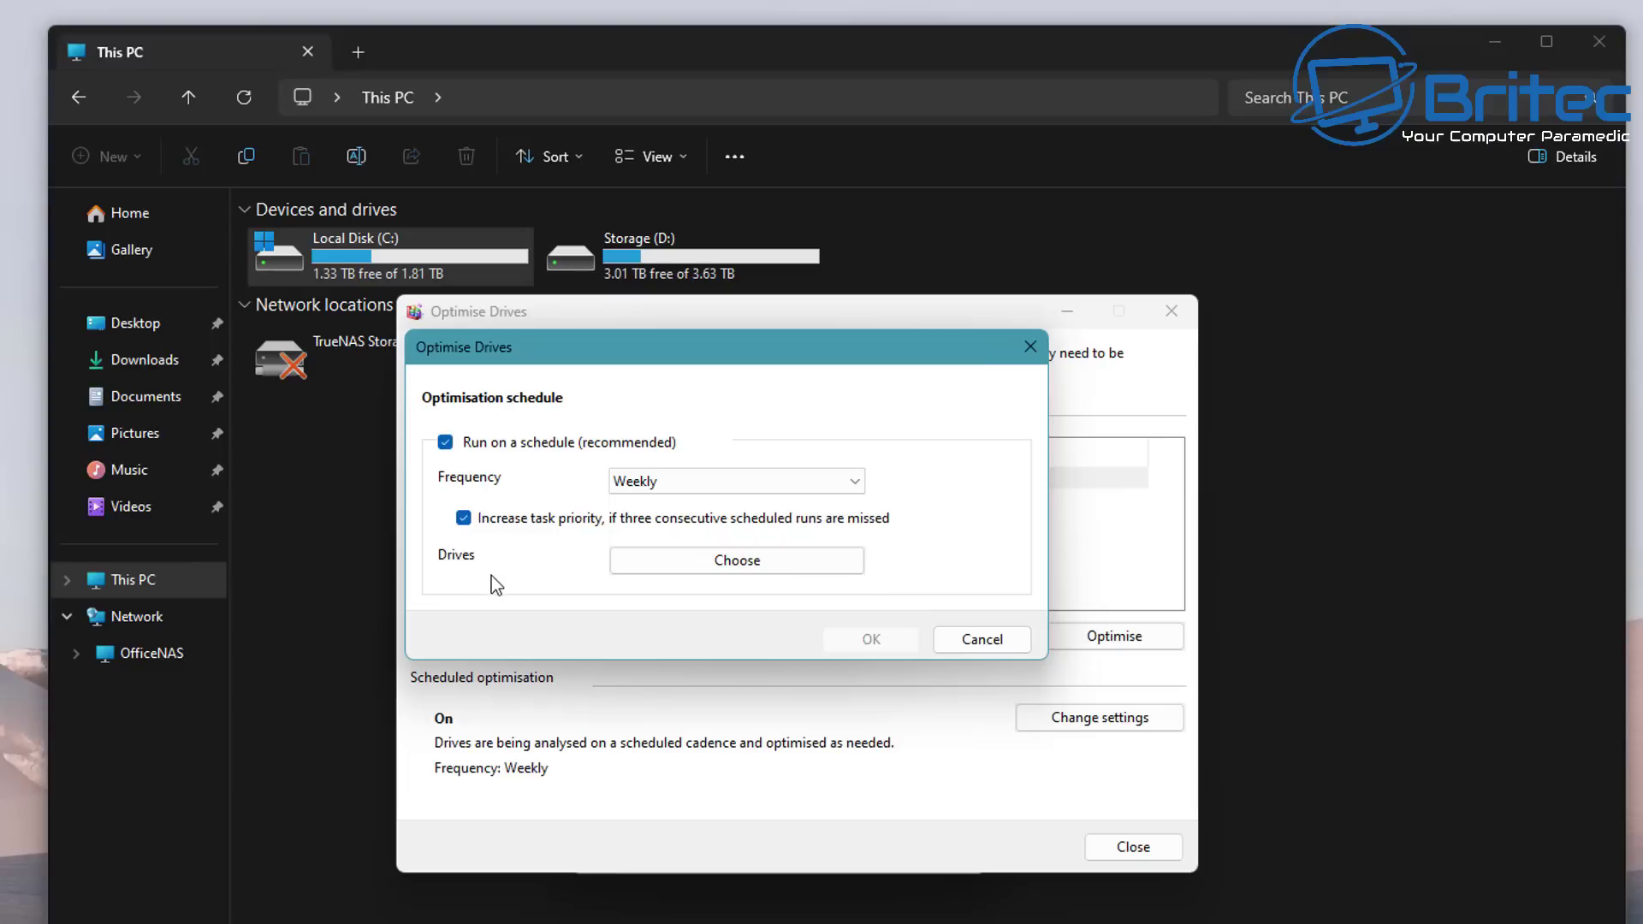
{"action": "left_click", "coordinate": [966, 640]}
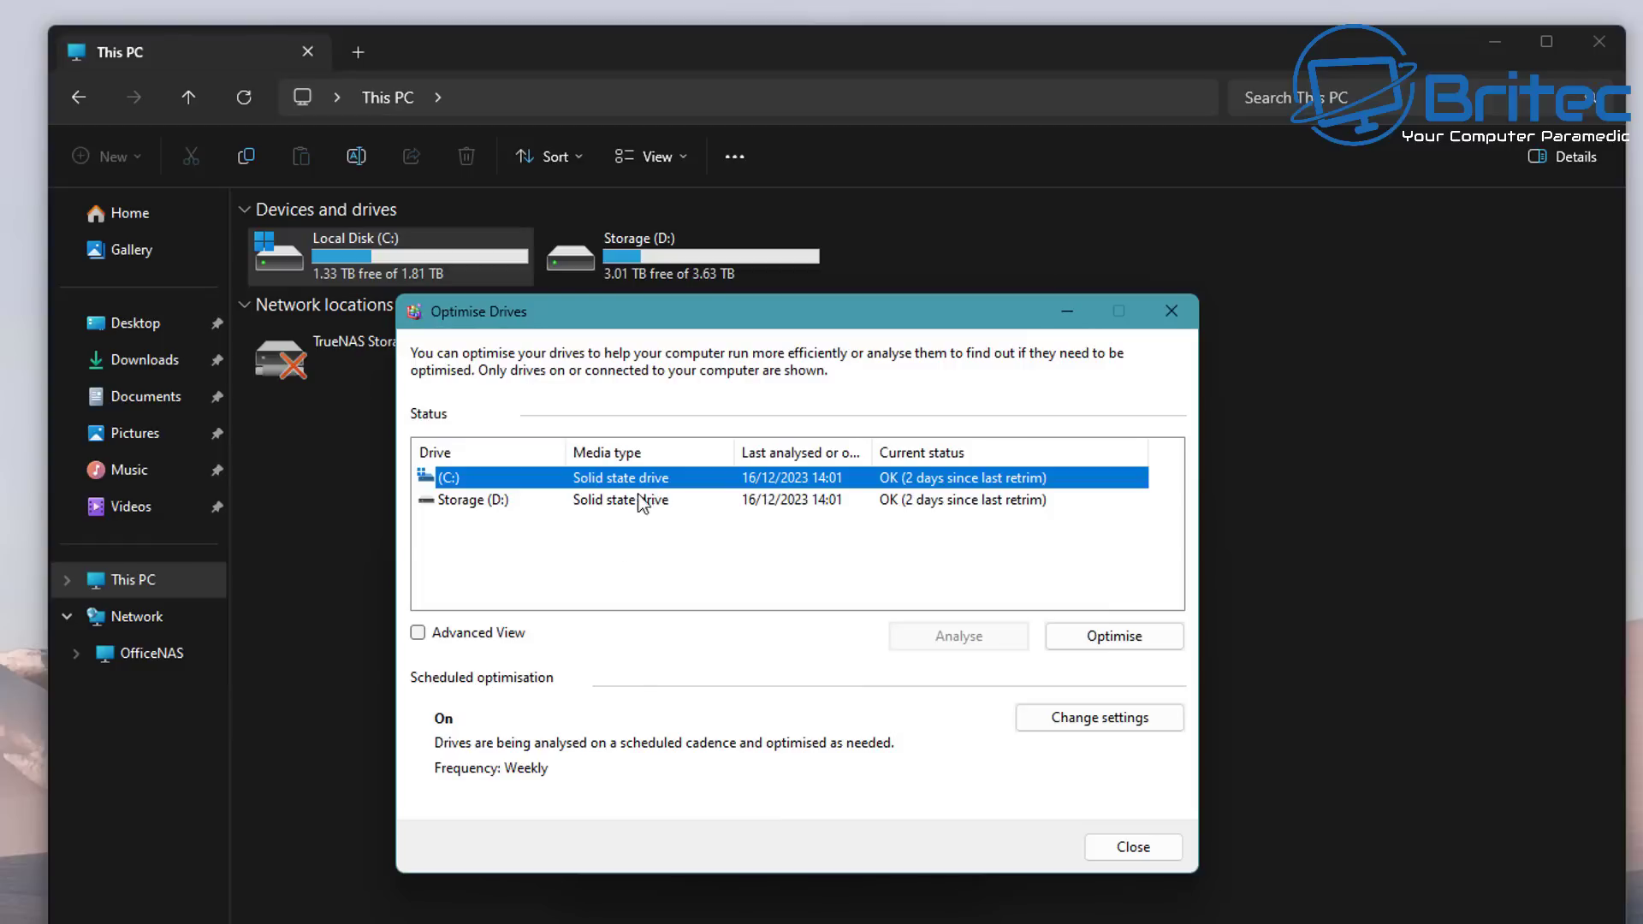
Enable Advanced View, optimise the hidden volume marked Needs optimisation, then select (C:)
{"action": "left_click", "coordinate": [418, 633]}
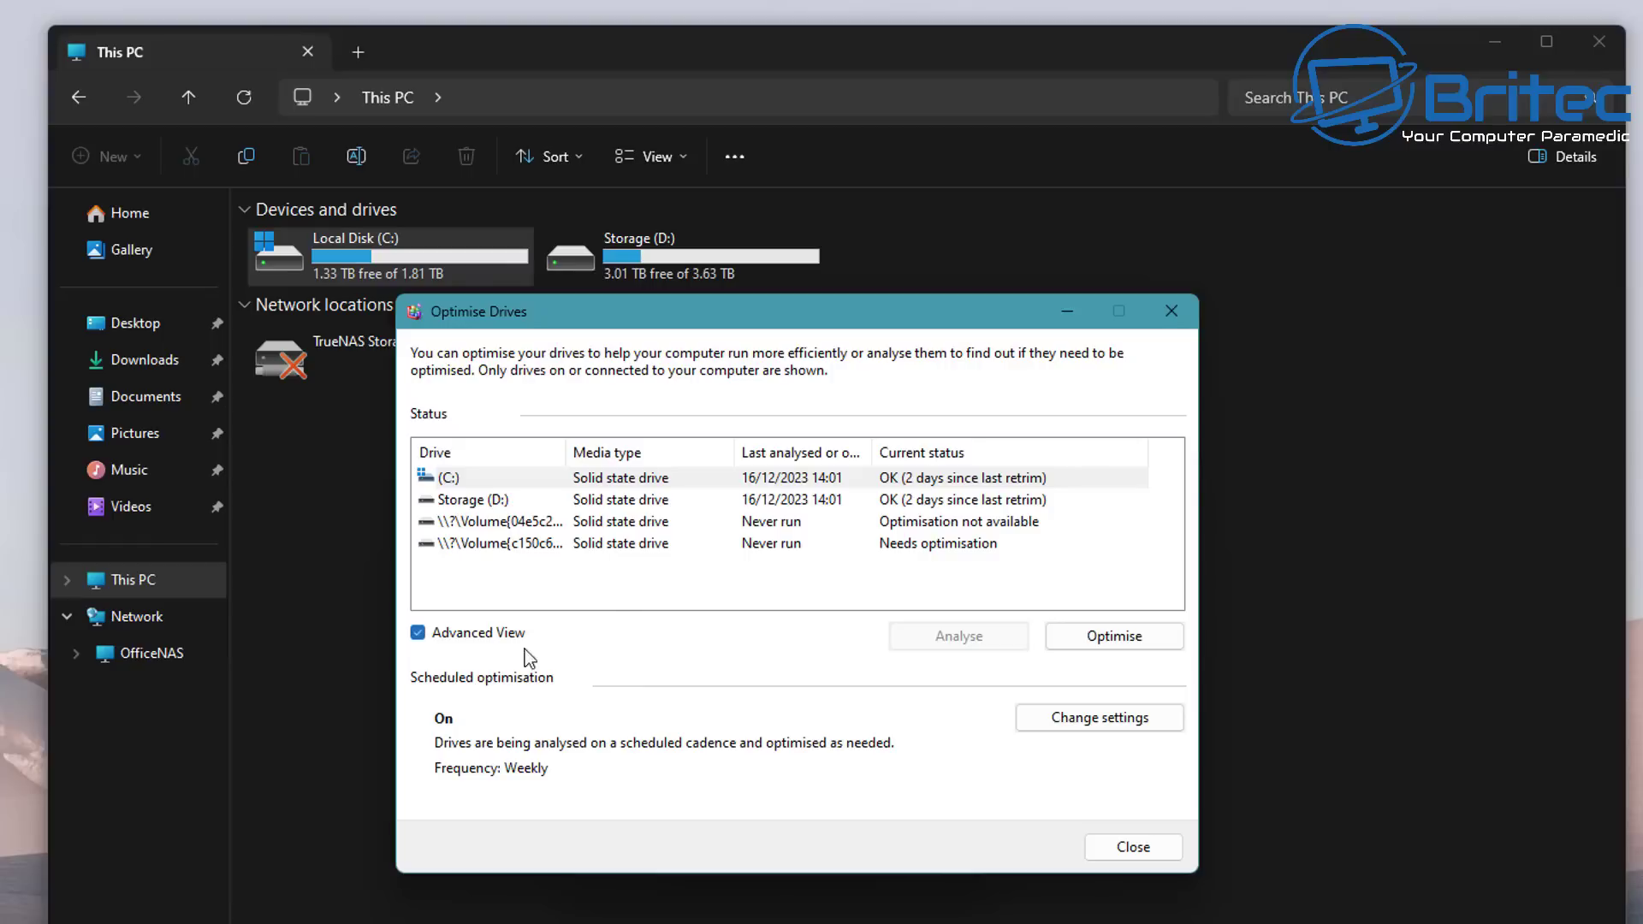
{"action": "left_click", "coordinate": [530, 544]}
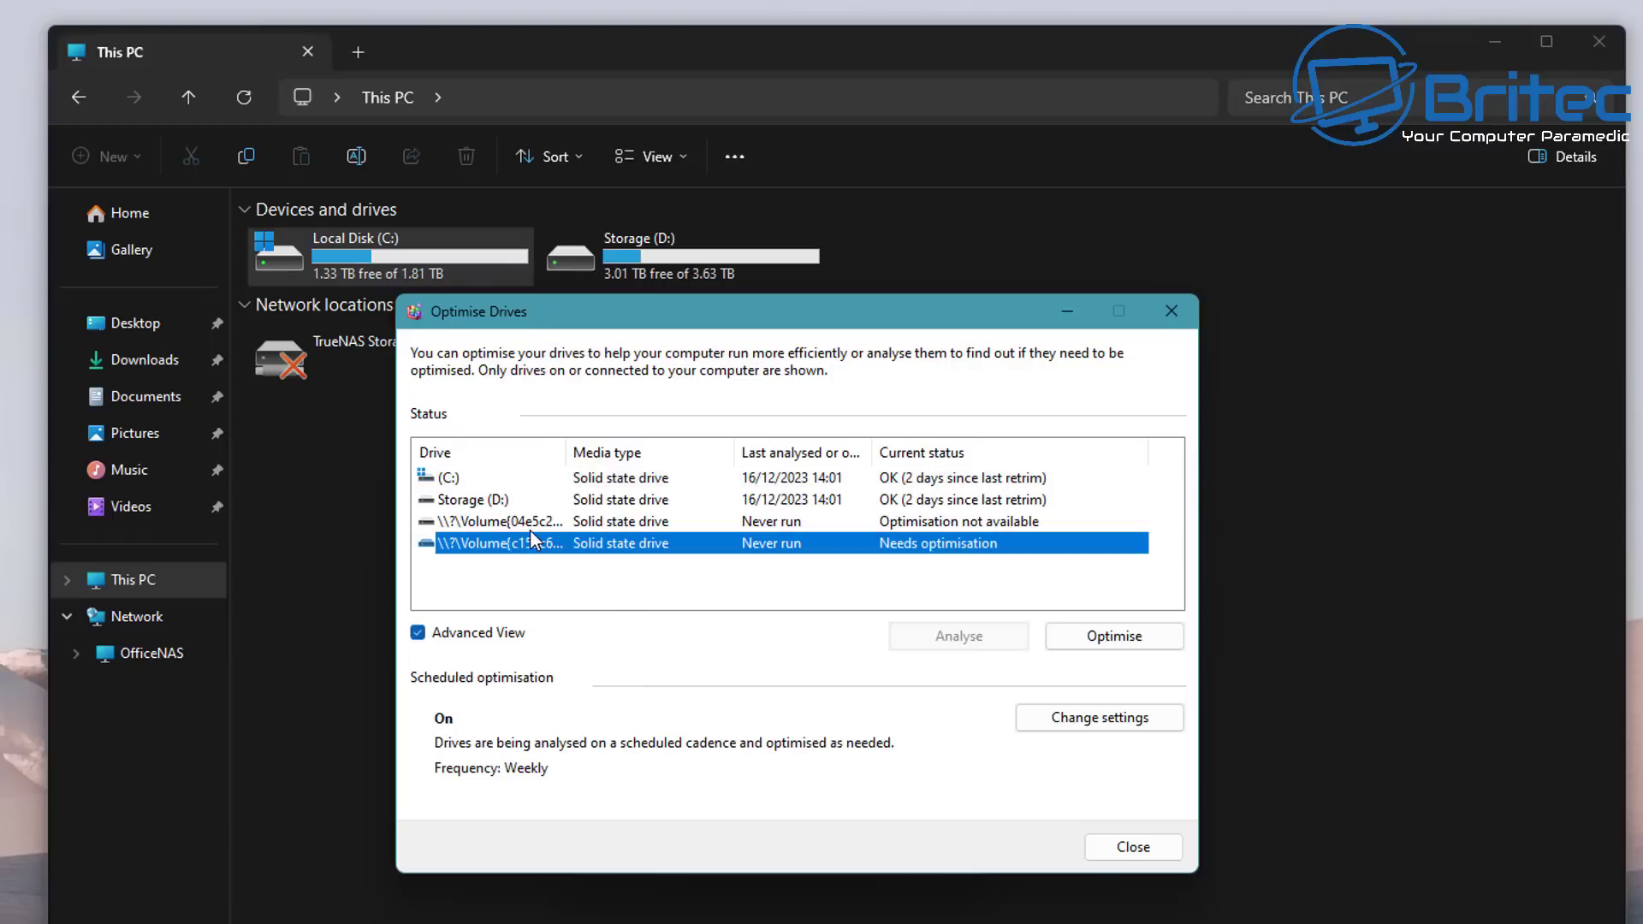
{"action": "left_click", "coordinate": [1108, 642]}
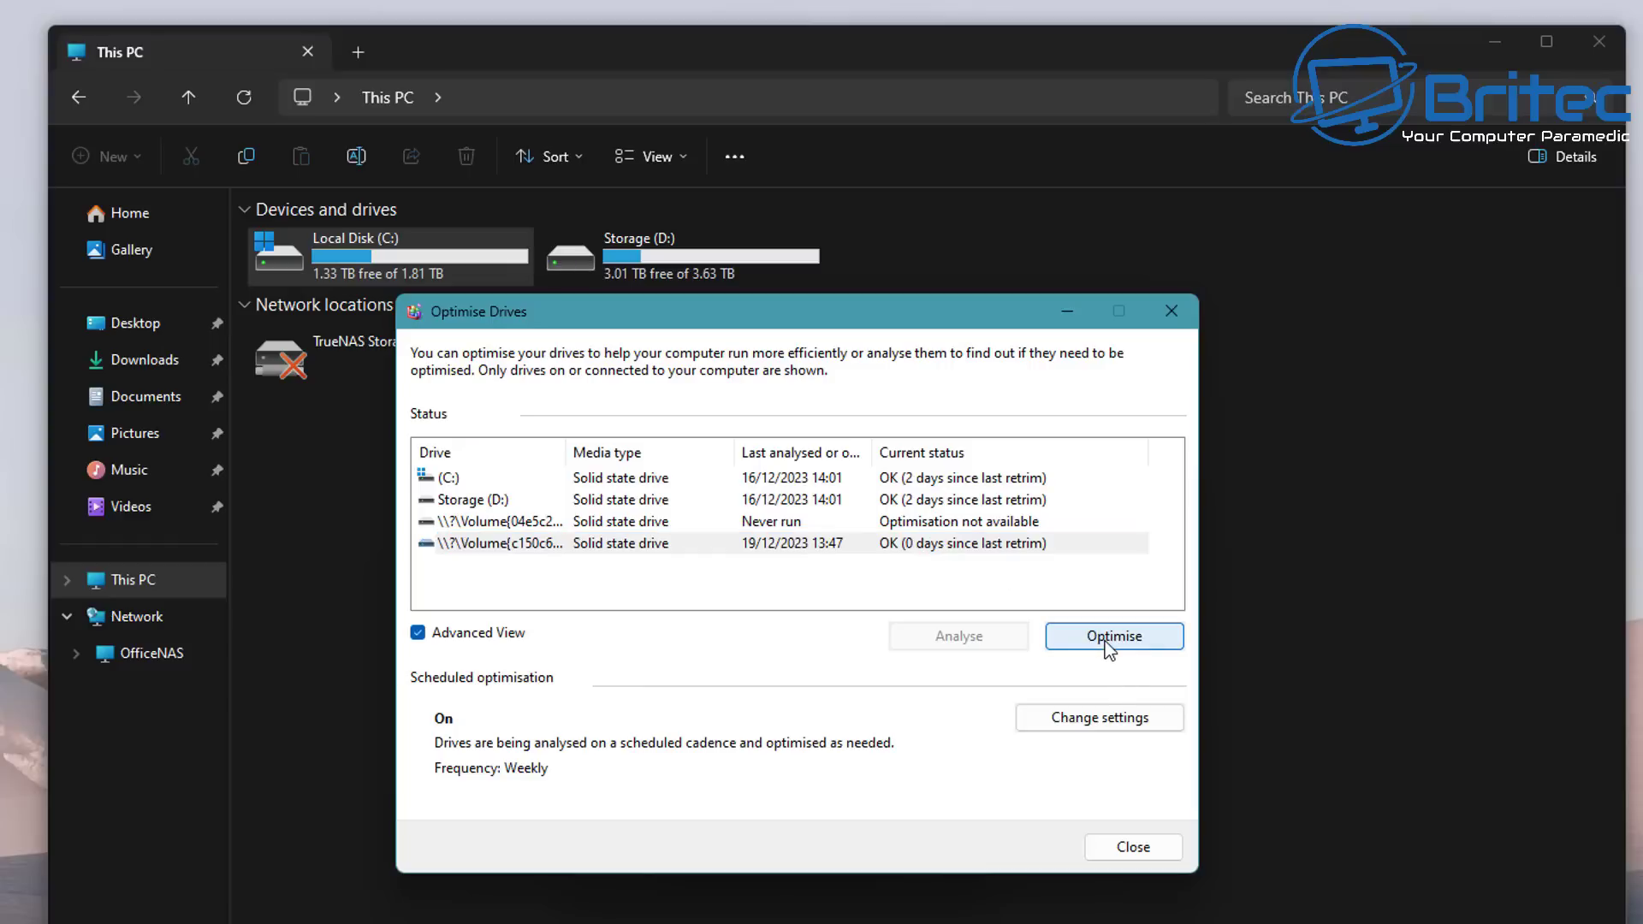
{"action": "left_click", "coordinate": [531, 521]}
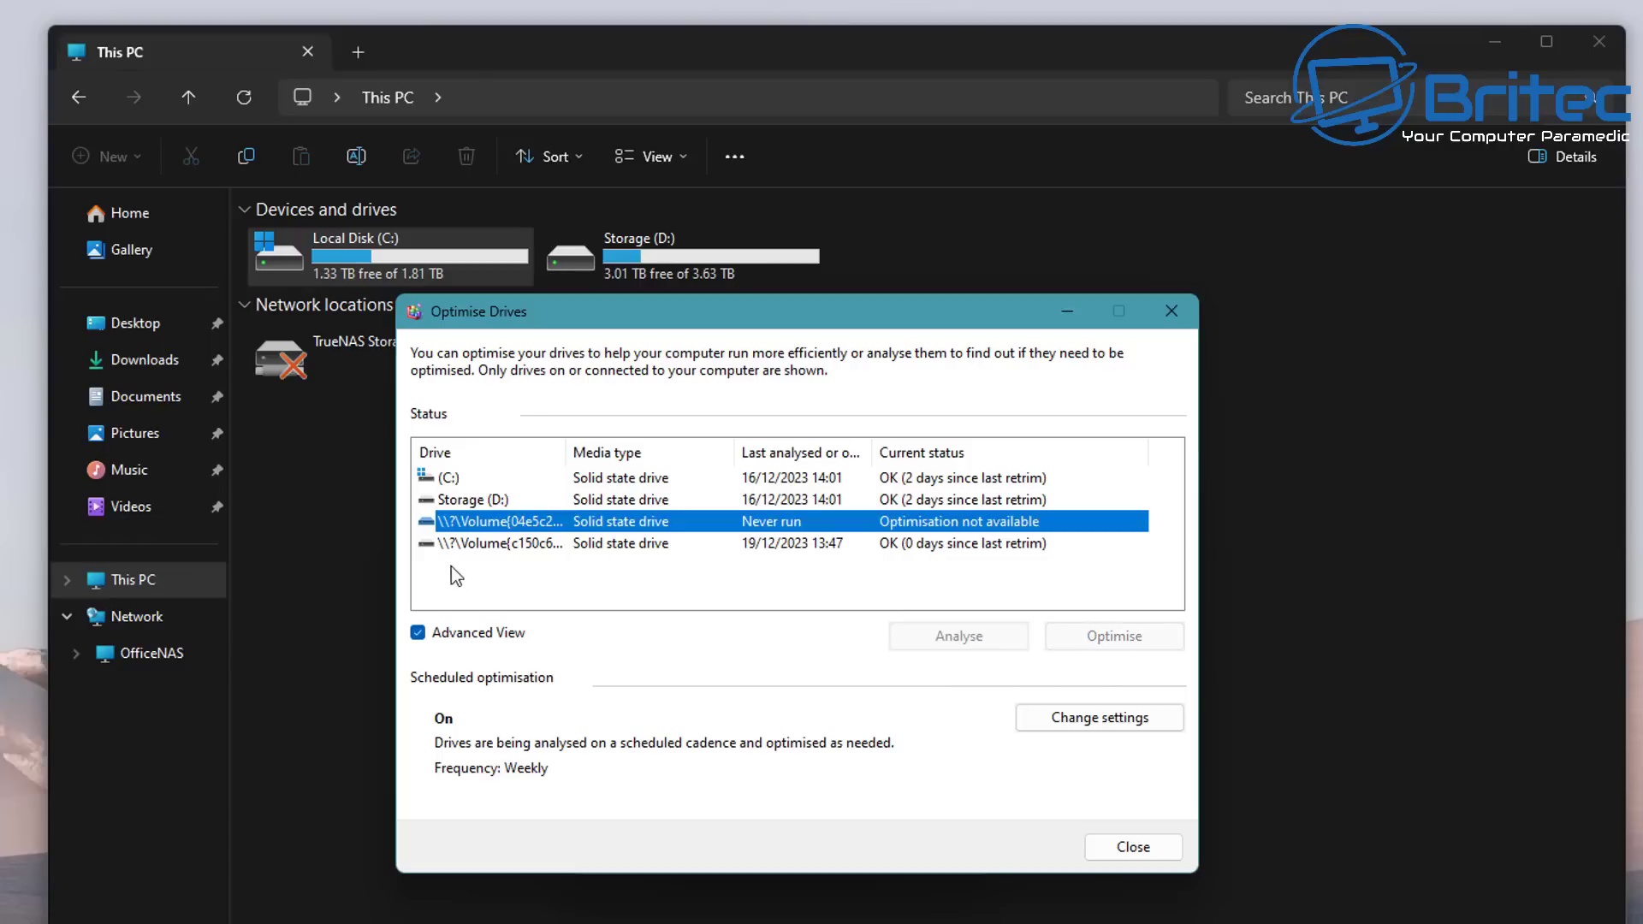
{"action": "left_click", "coordinate": [451, 482]}
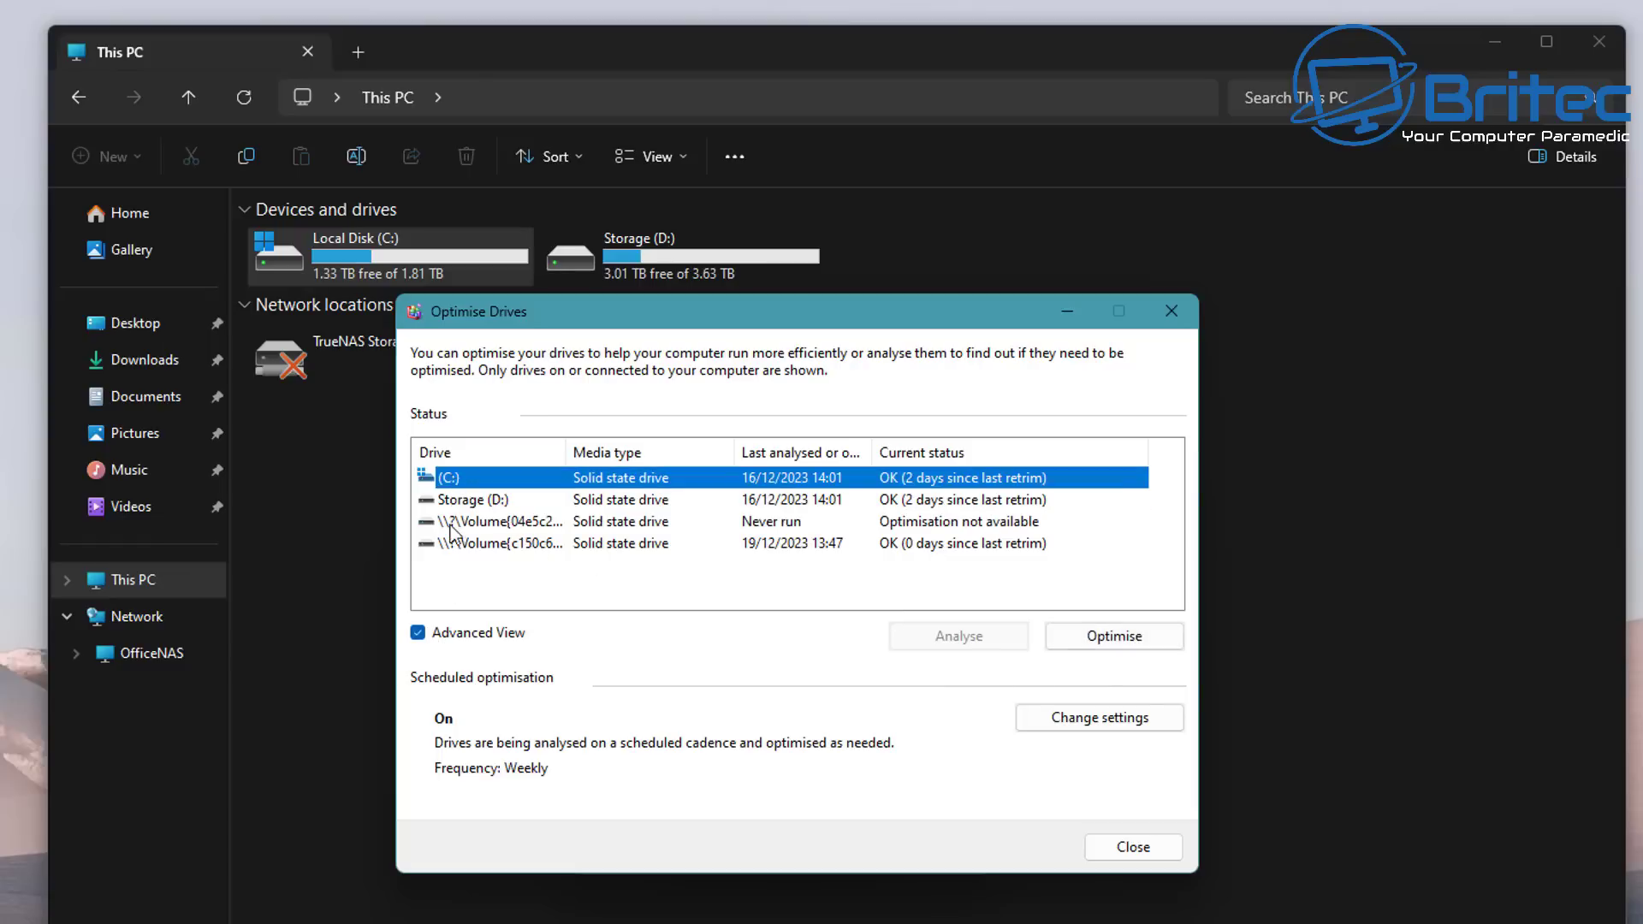
Optimise (C:) and then Storage (D:) so both read OK (0 days since last retrim)
{"action": "left_click", "coordinate": [1119, 638]}
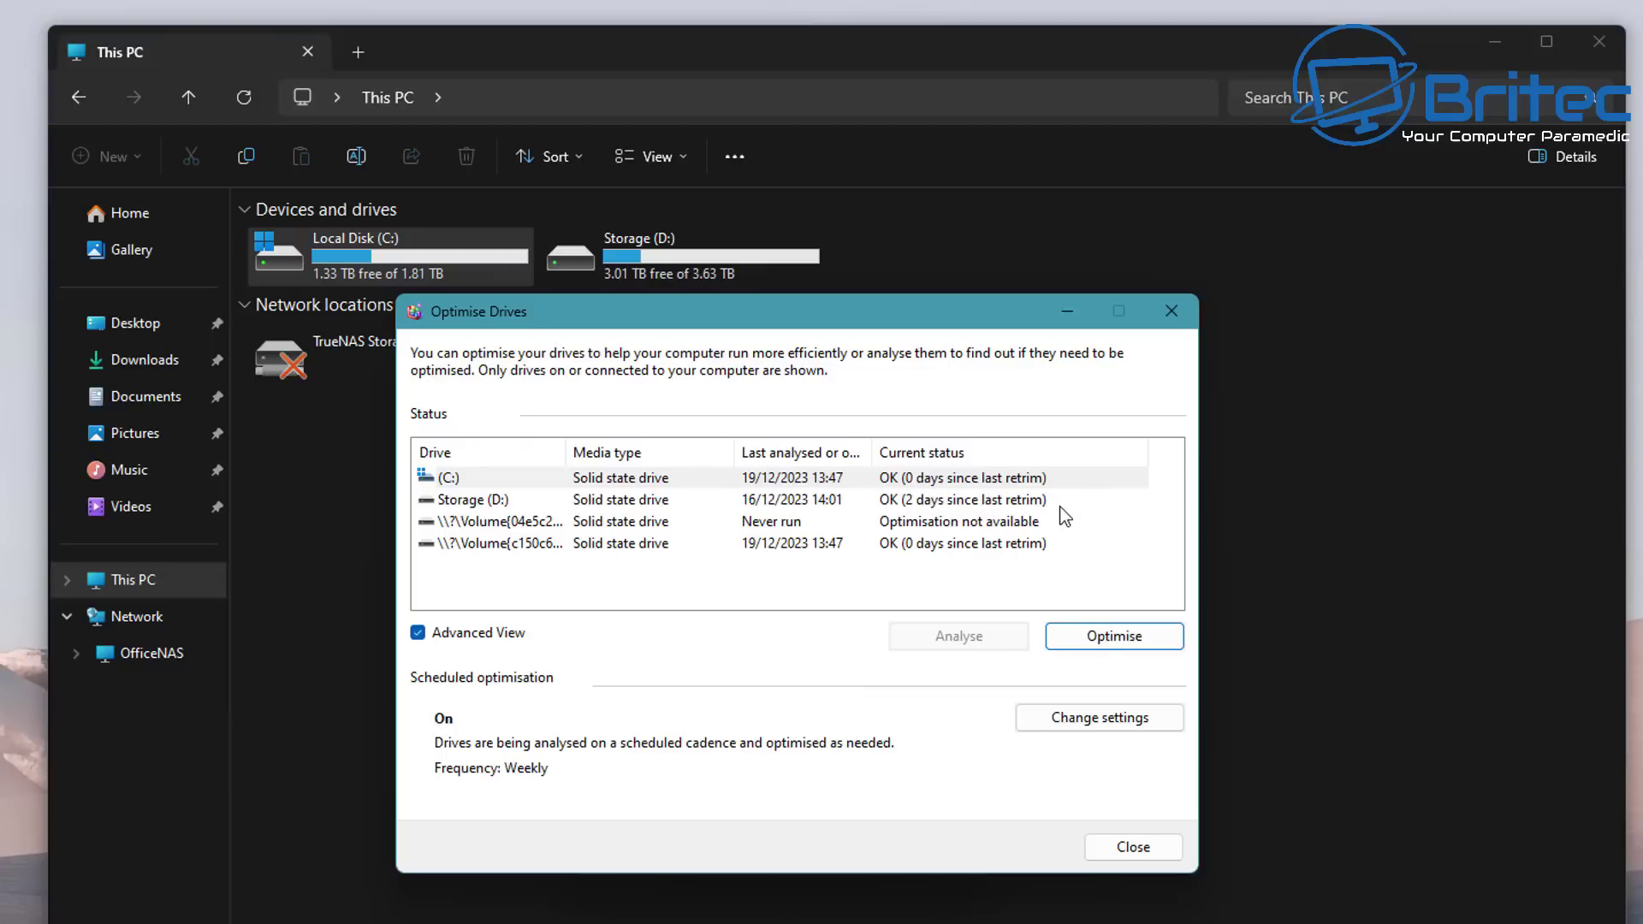
{"action": "left_click", "coordinate": [604, 501]}
{"action": "left_click", "coordinate": [1054, 636]}
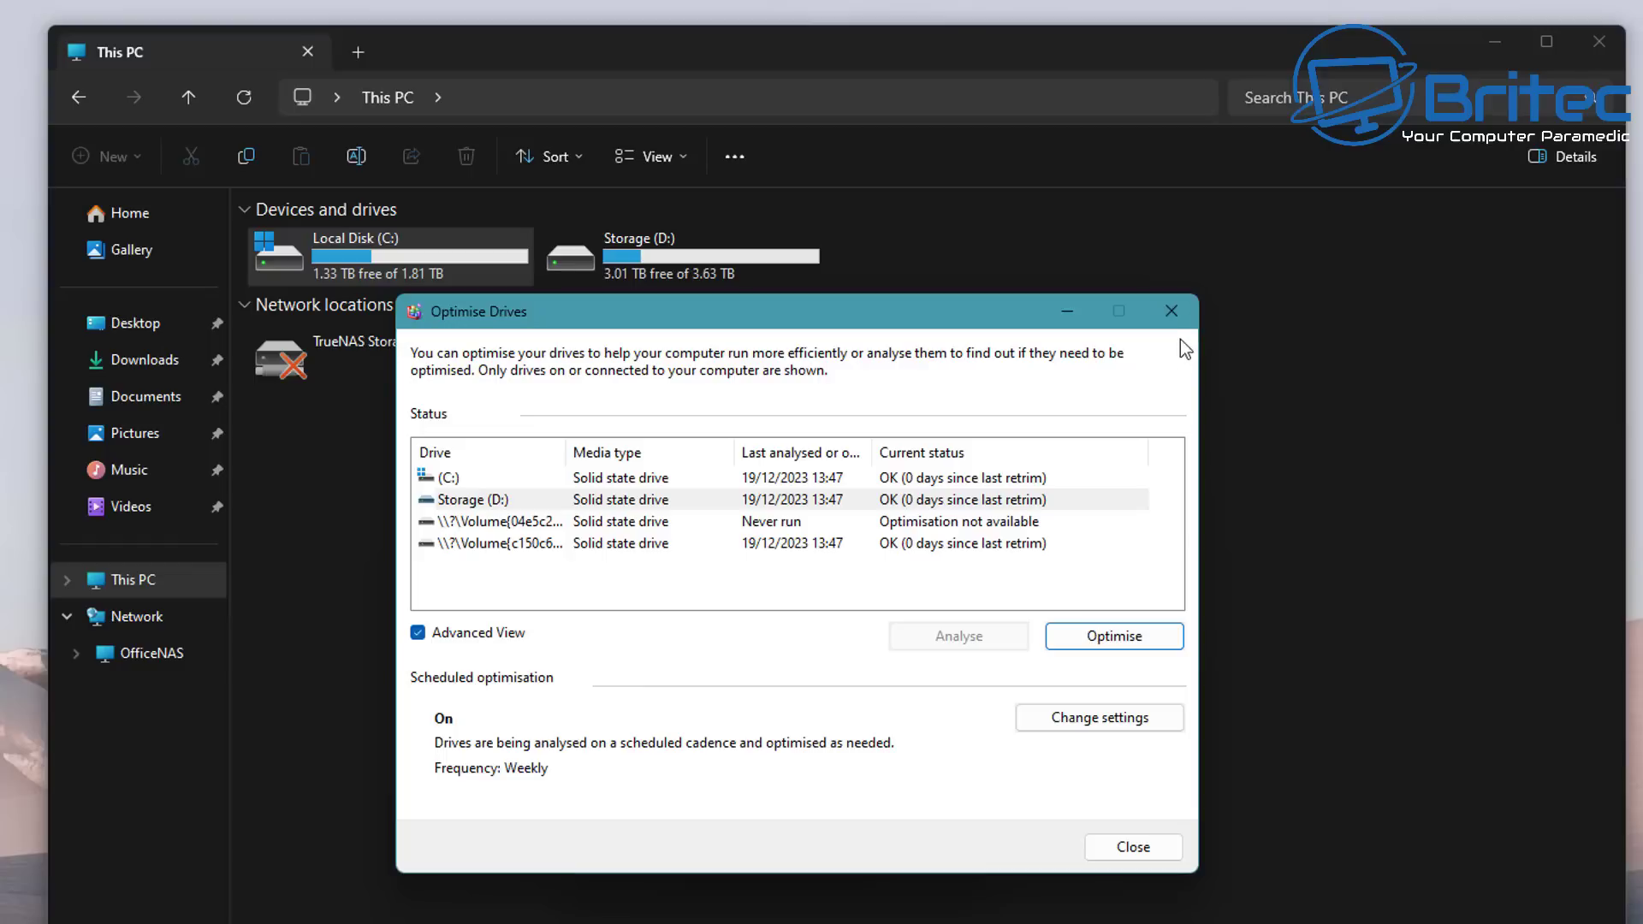
Close the C: drive windows and open Local Disk (E:) Properties on its Tools page
{"action": "left_click", "coordinate": [1172, 310]}
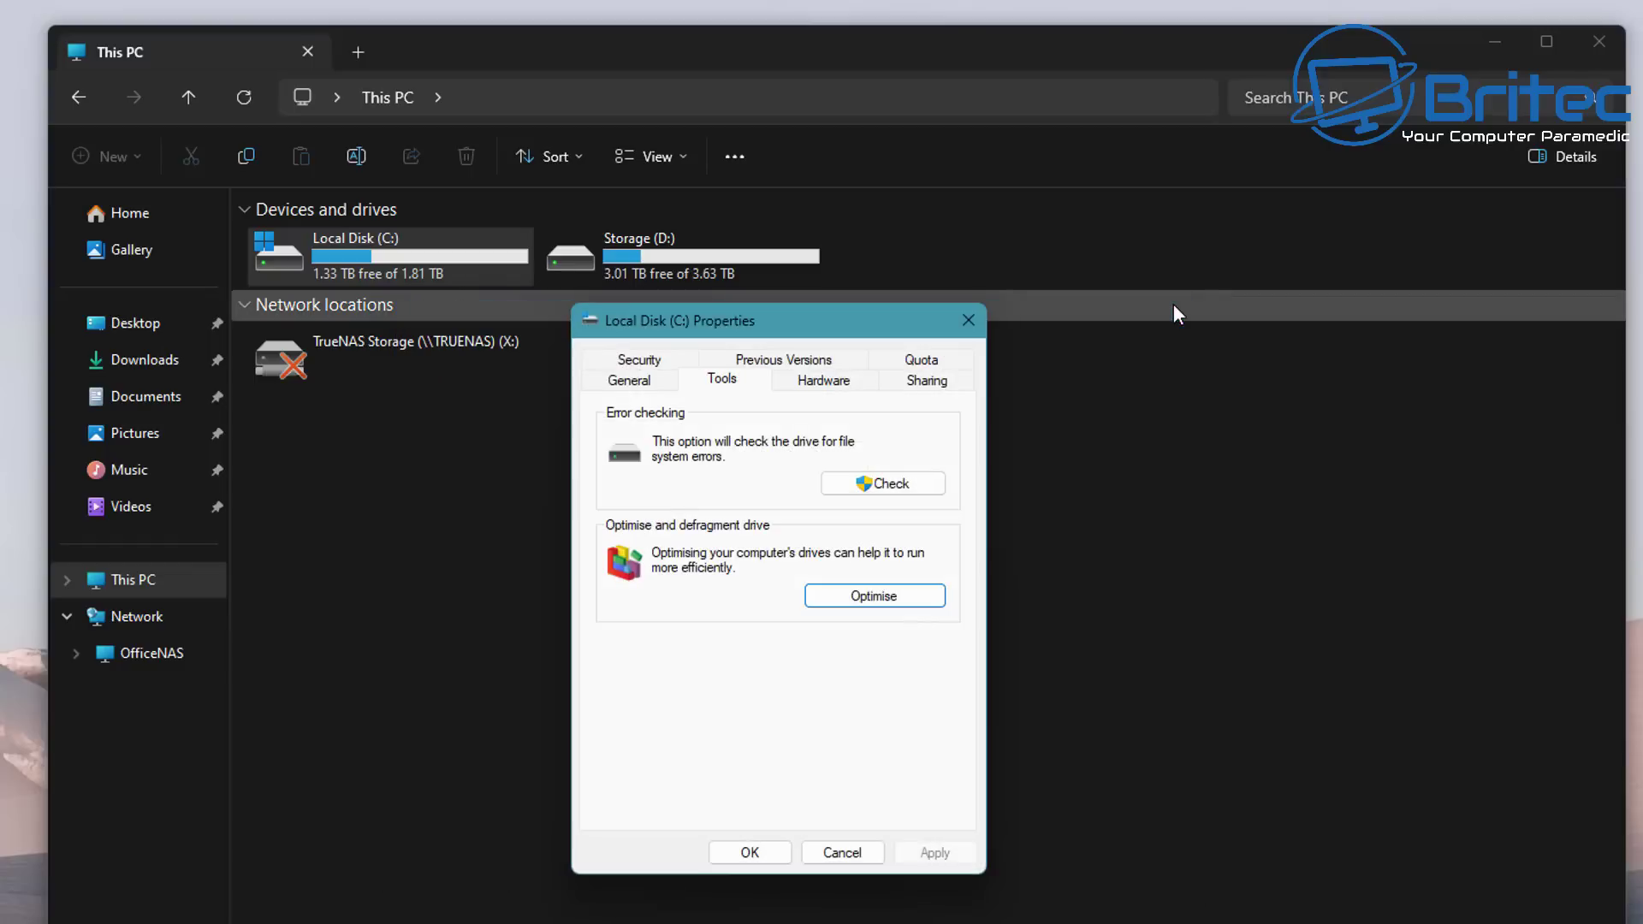
{"action": "left_click", "coordinate": [966, 323]}
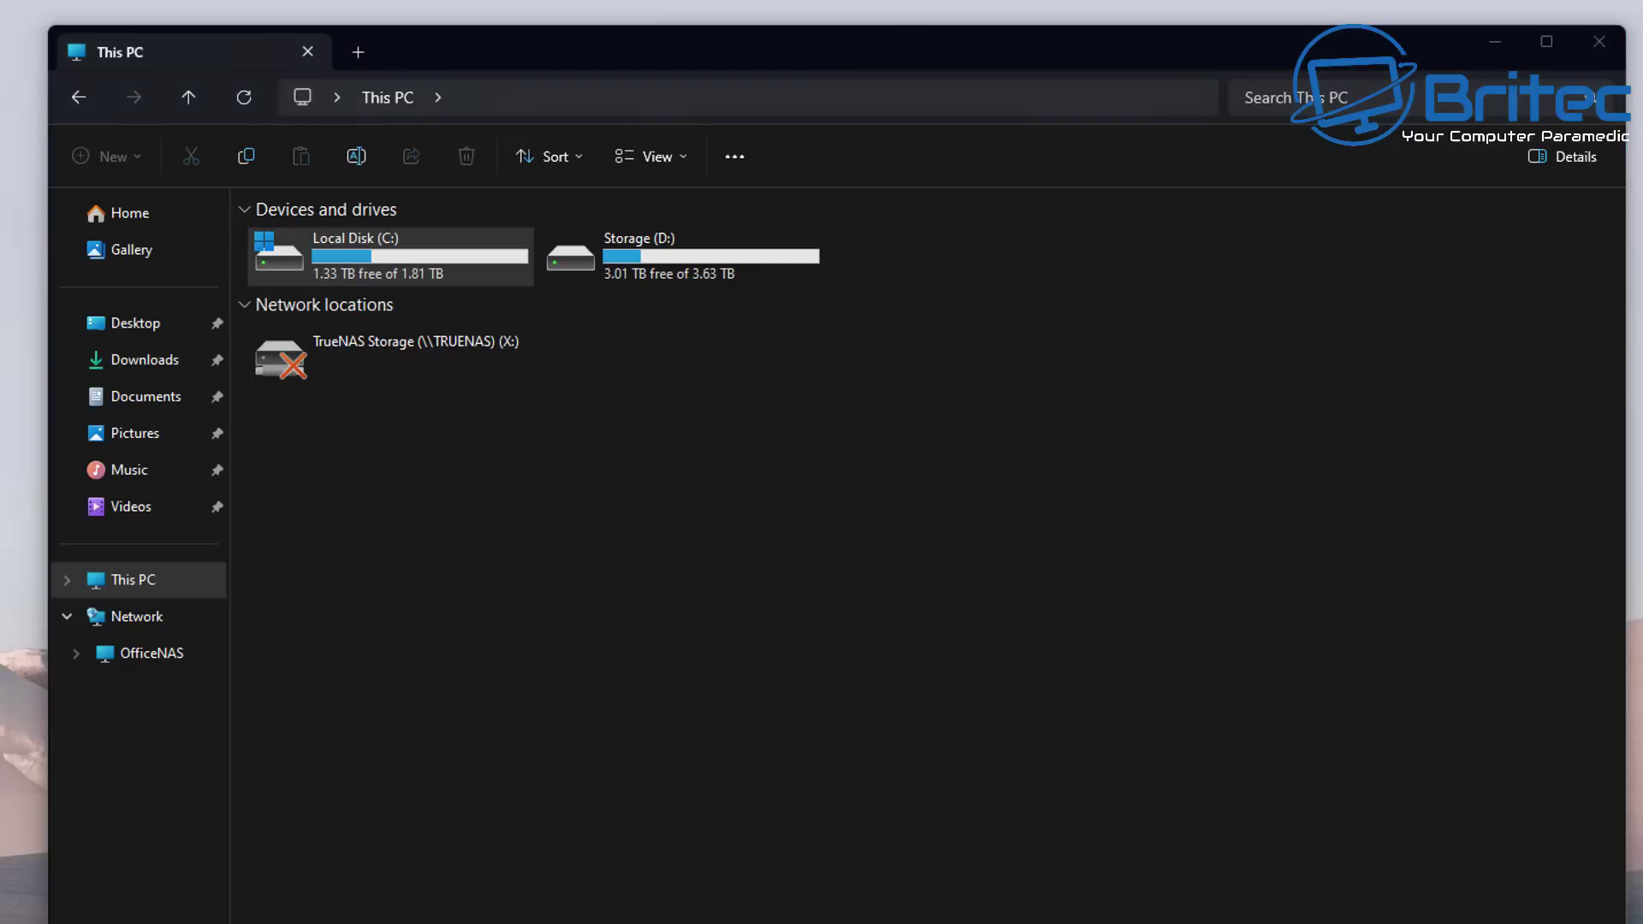
{"action": "left_click", "coordinate": [1014, 260]}
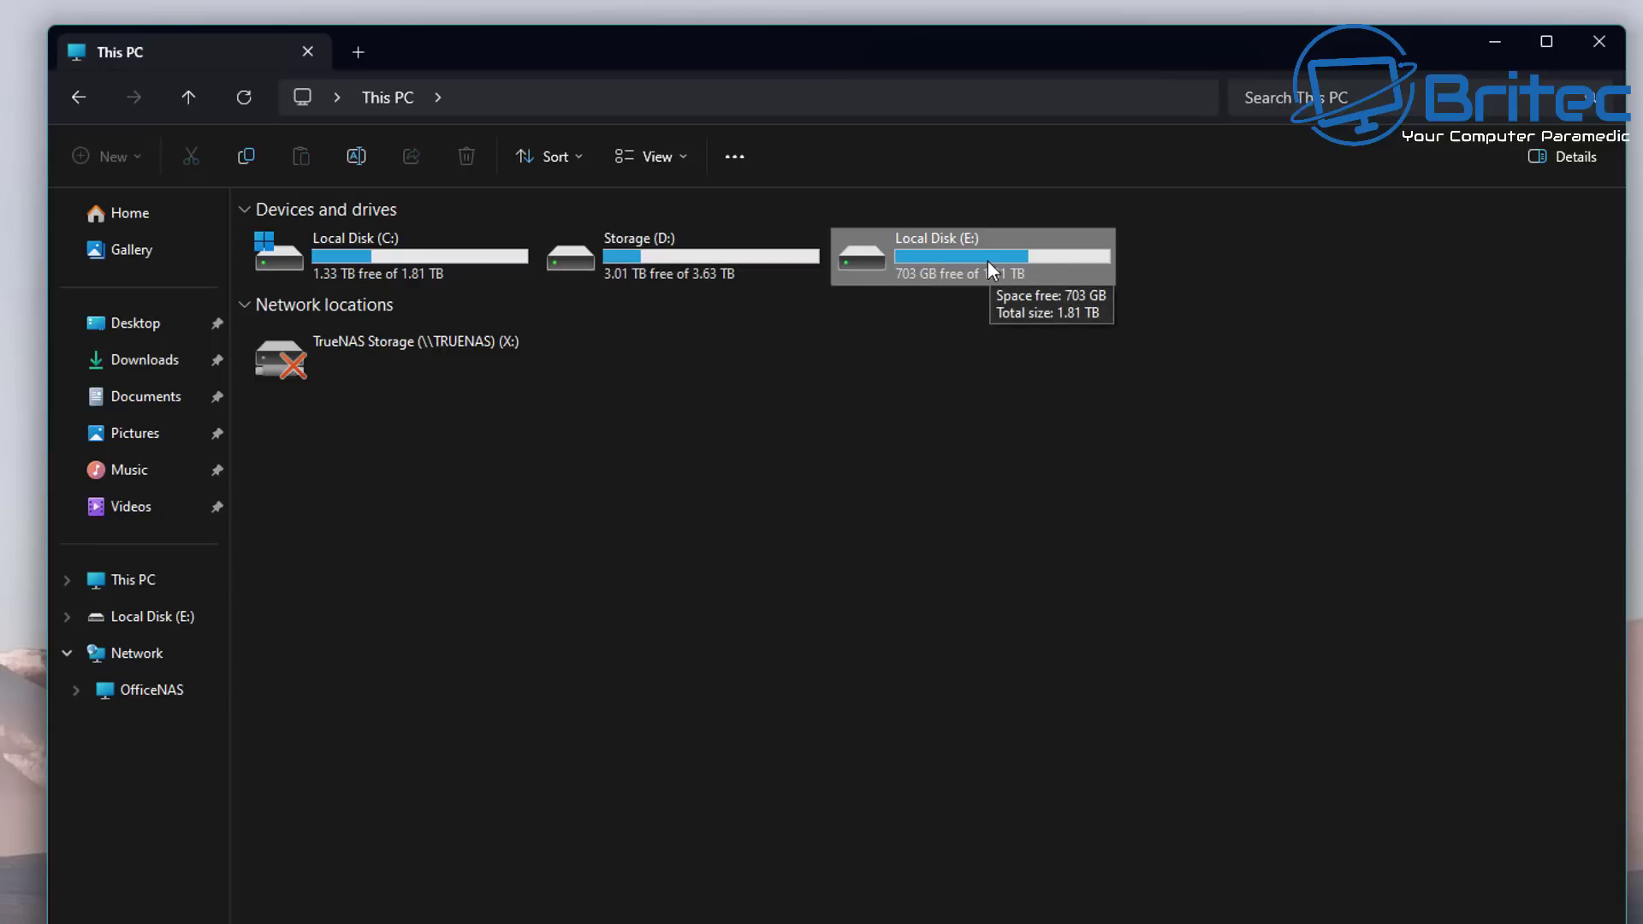
{"action": "right_click", "coordinate": [987, 260]}
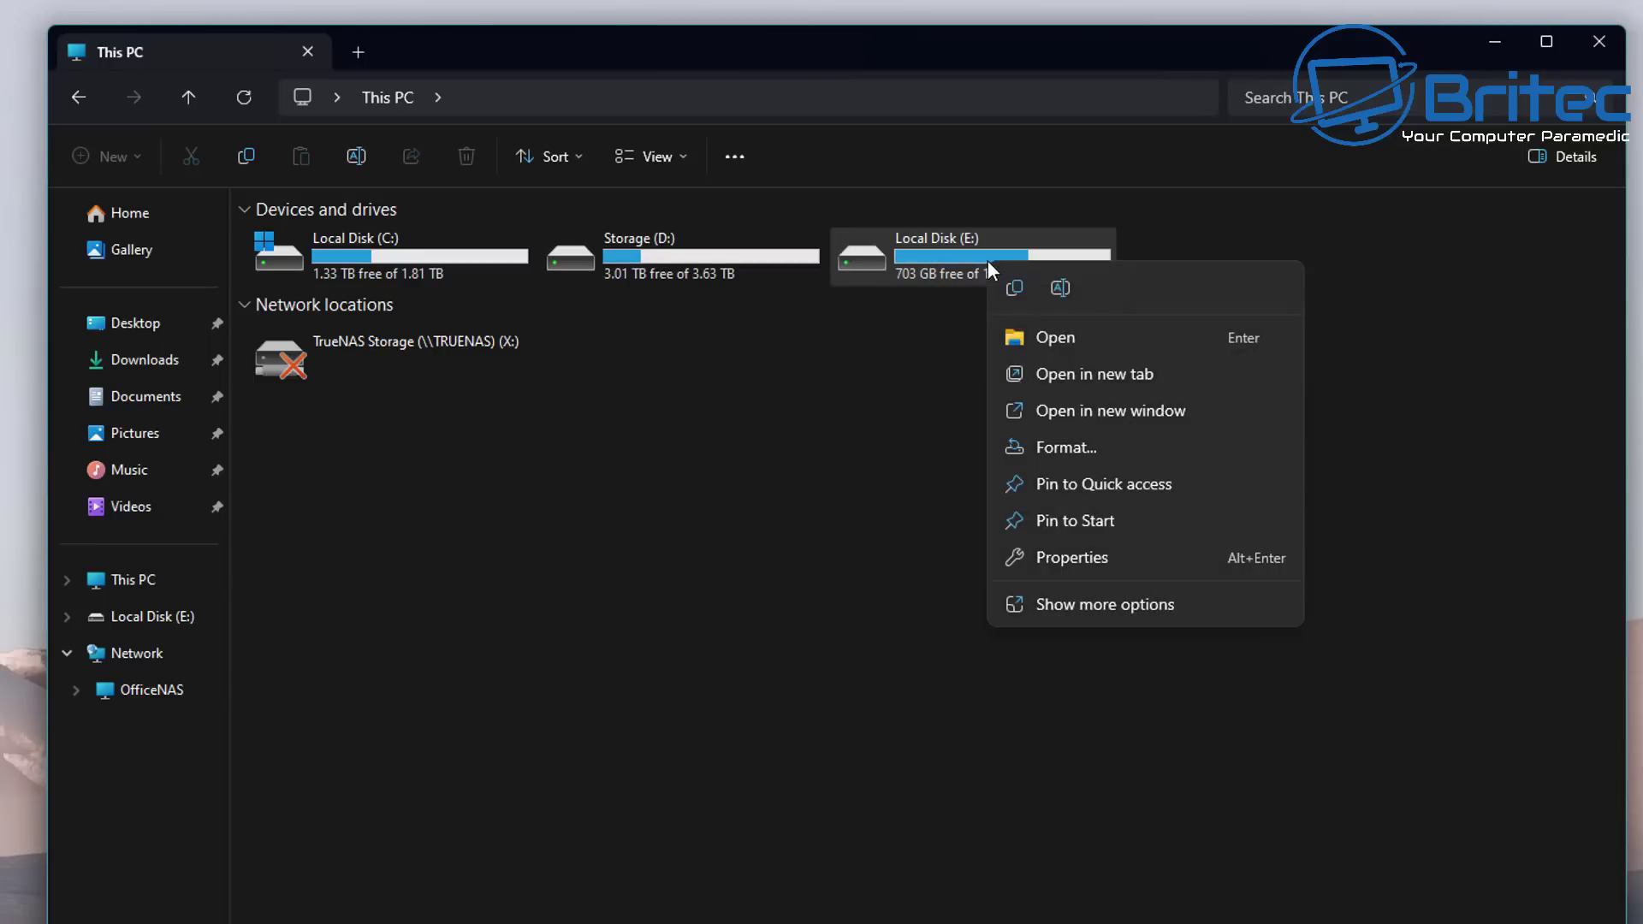
{"action": "left_click", "coordinate": [1073, 562]}
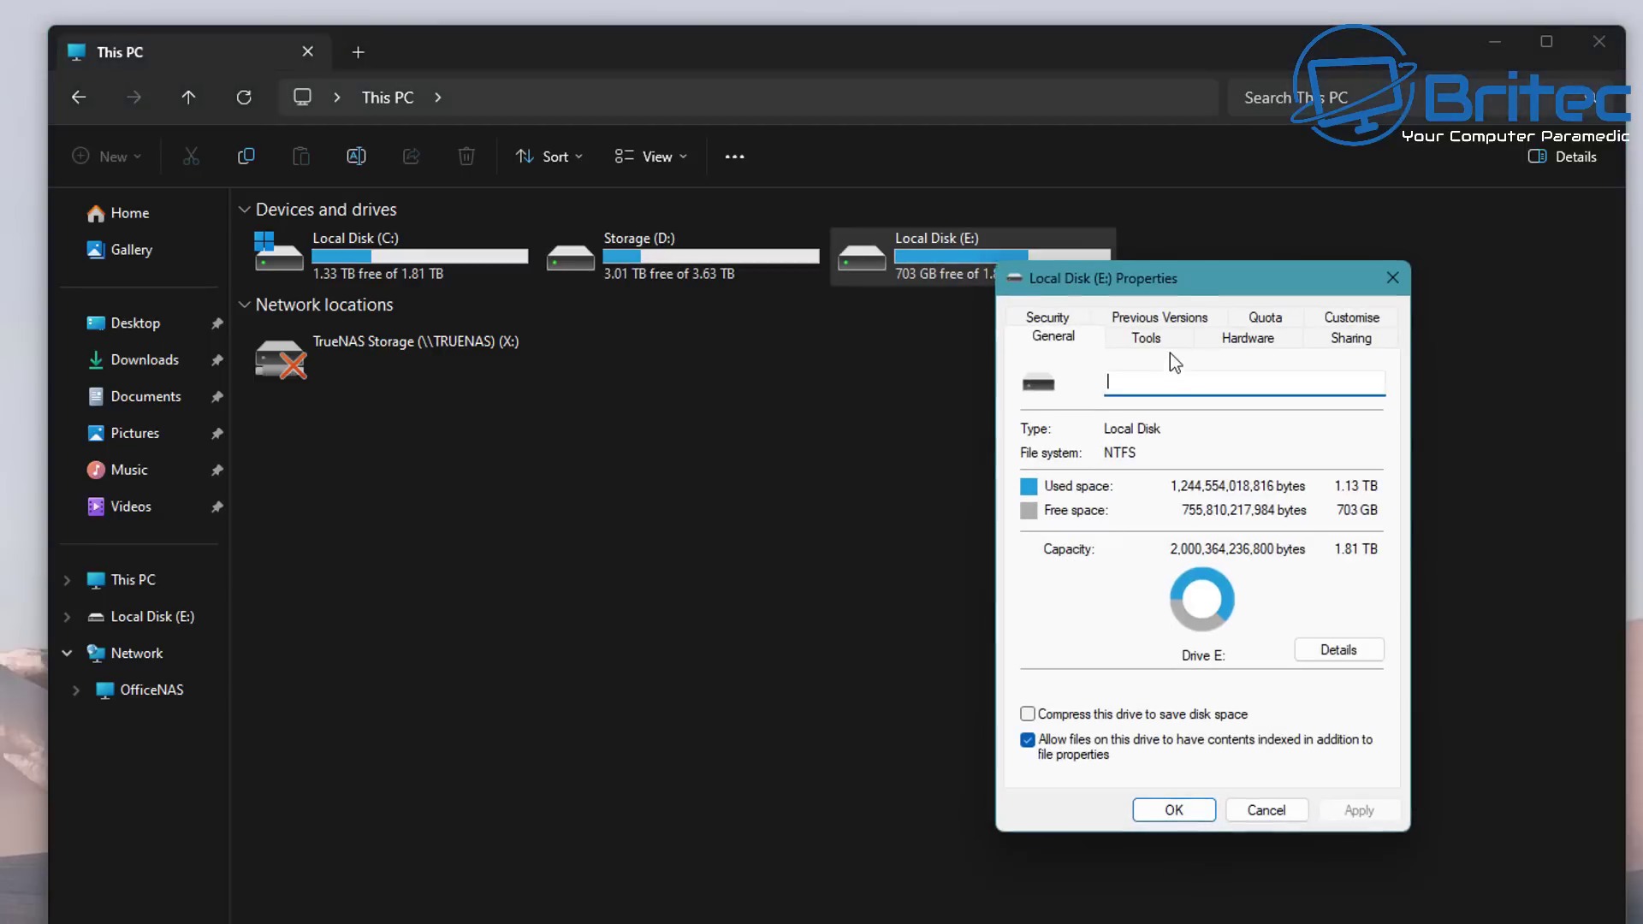
{"action": "left_click_drag", "start_coordinate": [1188, 278], "coordinate": [764, 310]}
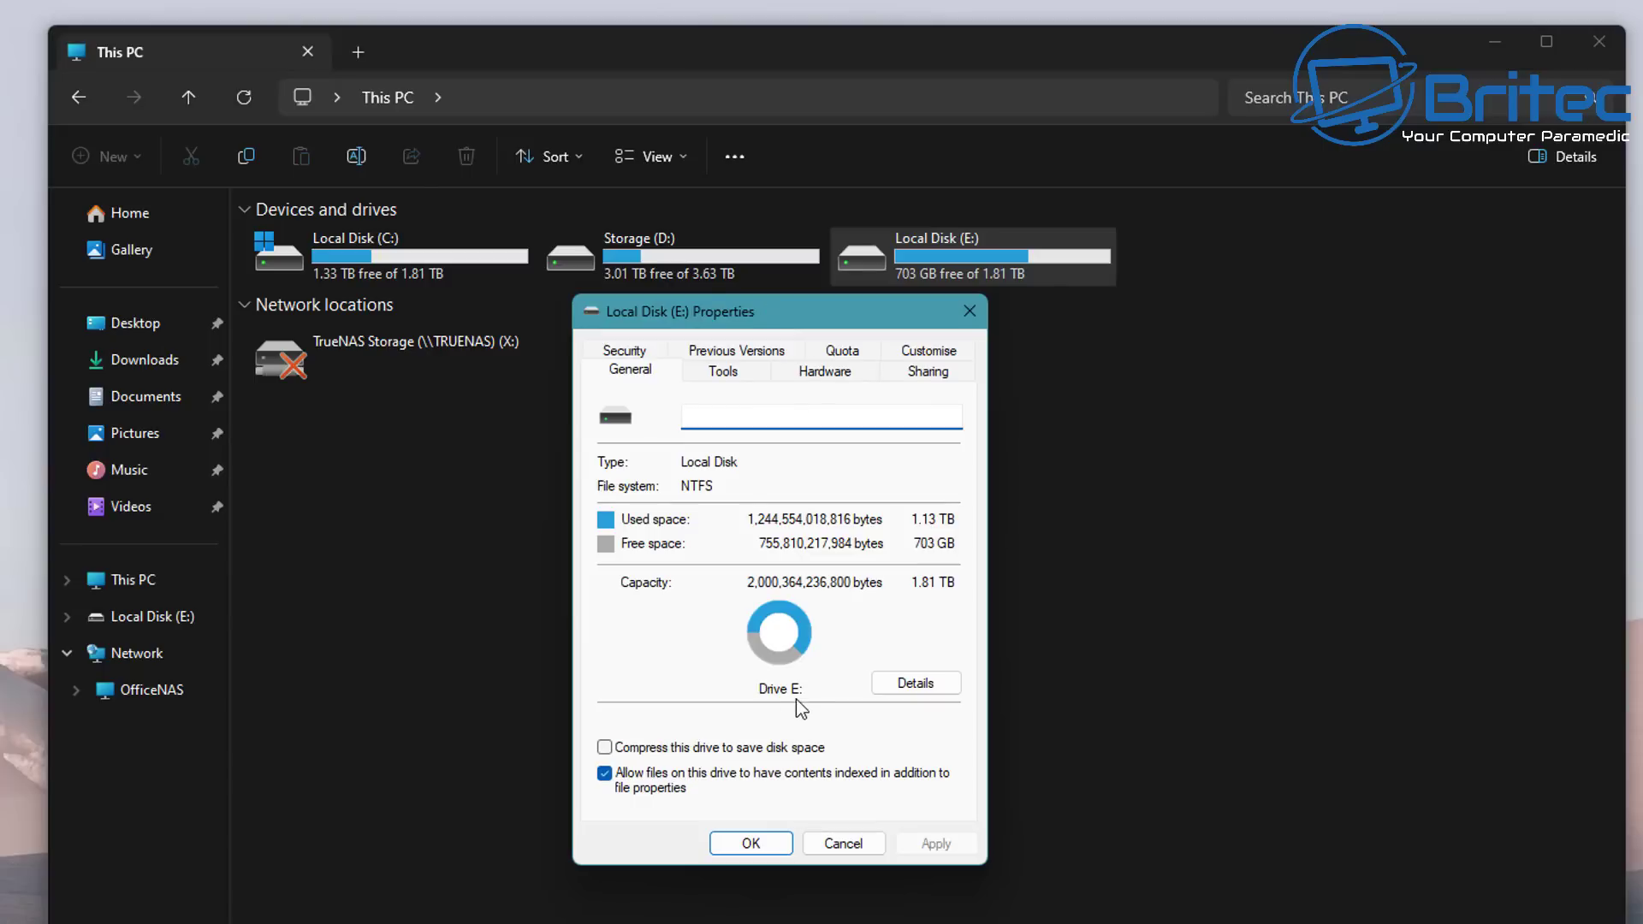
{"action": "left_click", "coordinate": [723, 372]}
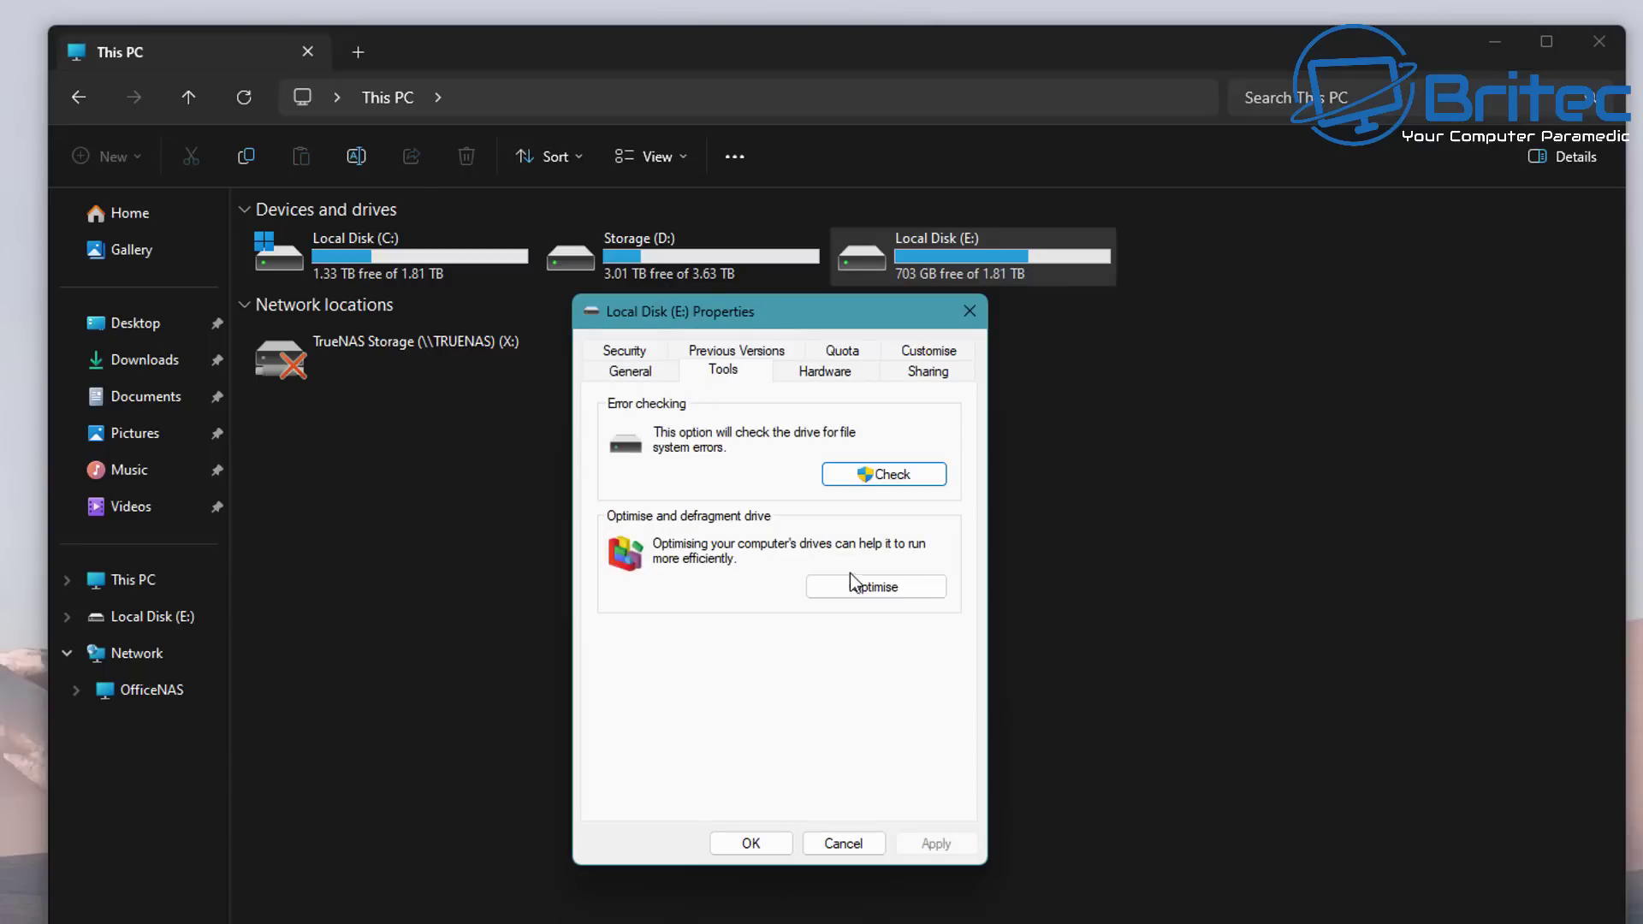
Analyse WD External (E:), which reports 0% fragmented, then start optimising it
{"action": "left_click", "coordinate": [871, 588]}
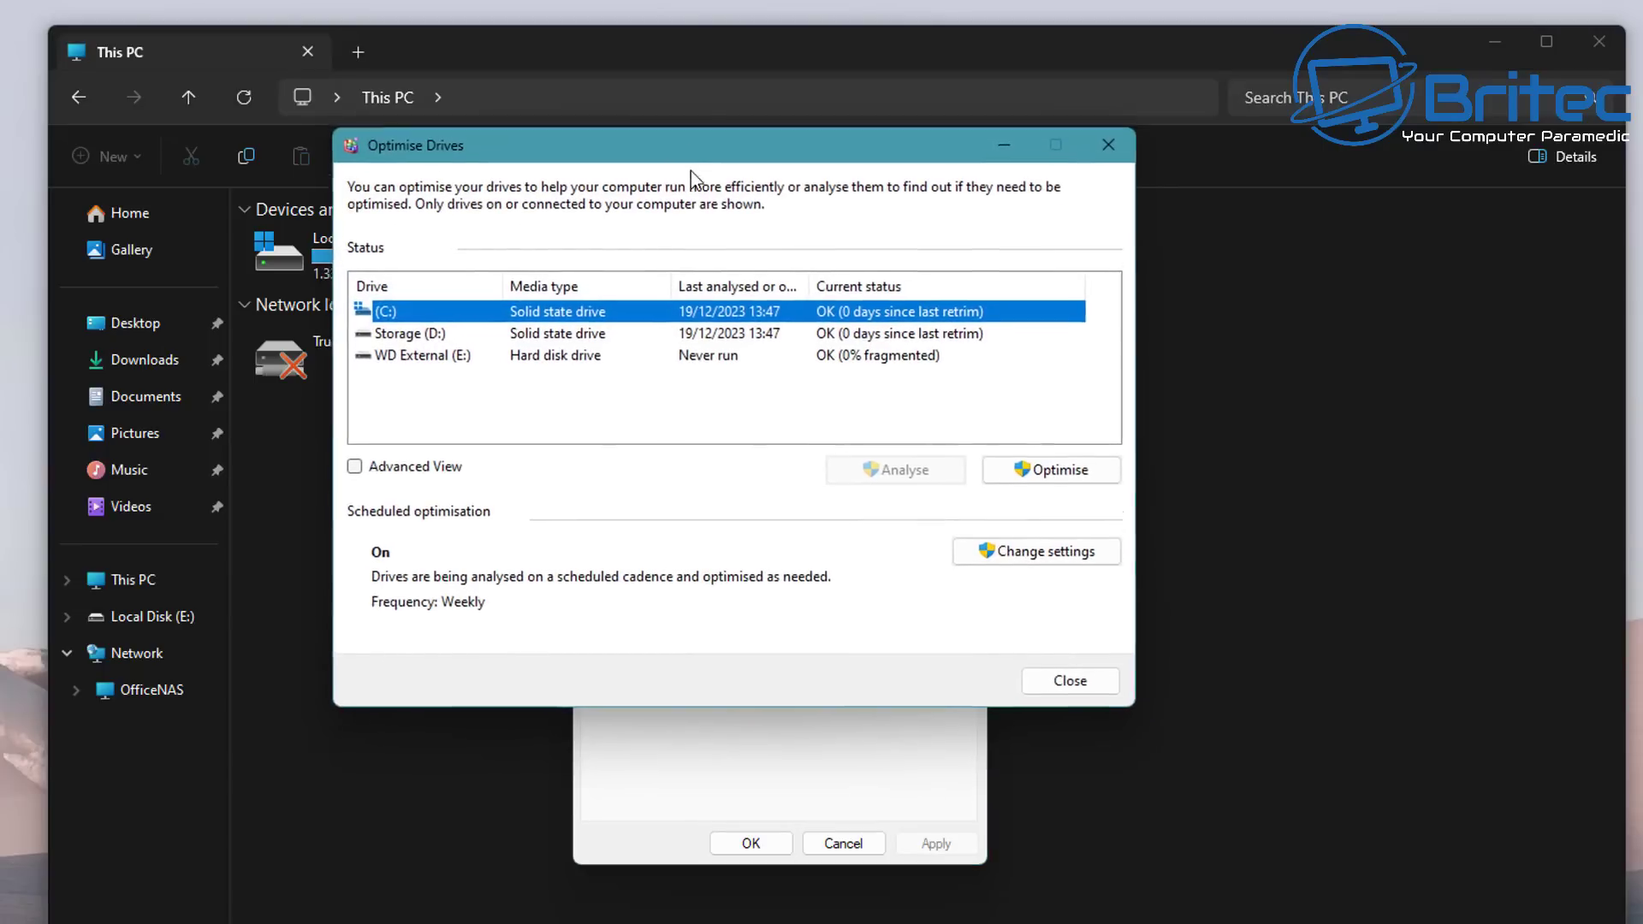
{"action": "left_click_drag", "start_coordinate": [693, 167], "coordinate": [842, 325]}
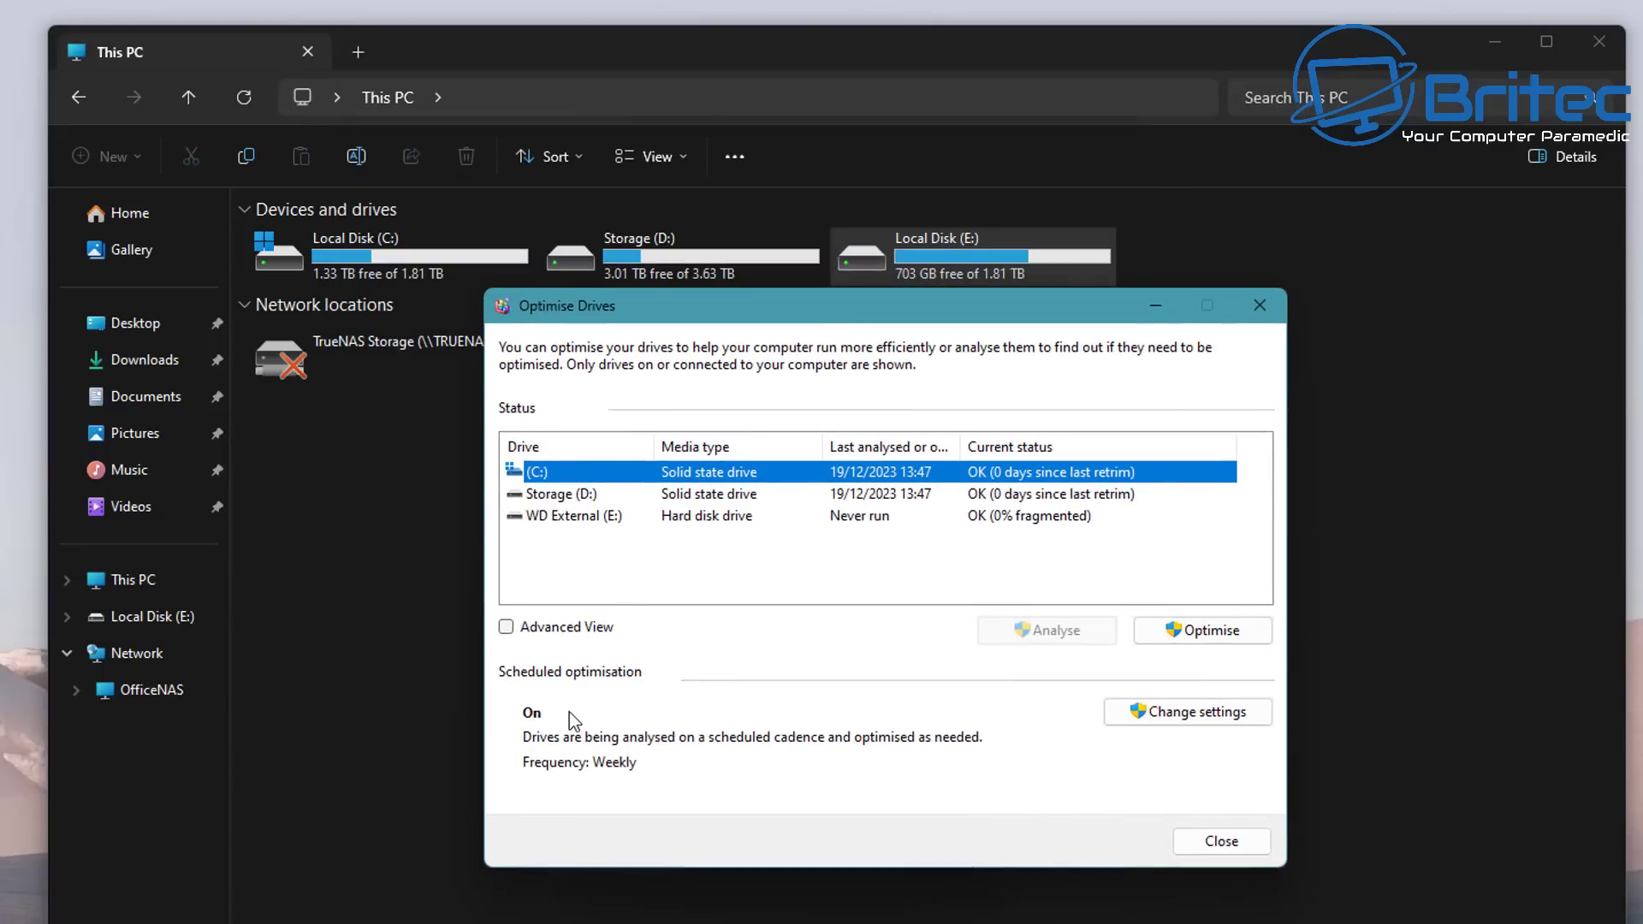
{"action": "left_click", "coordinate": [709, 518]}
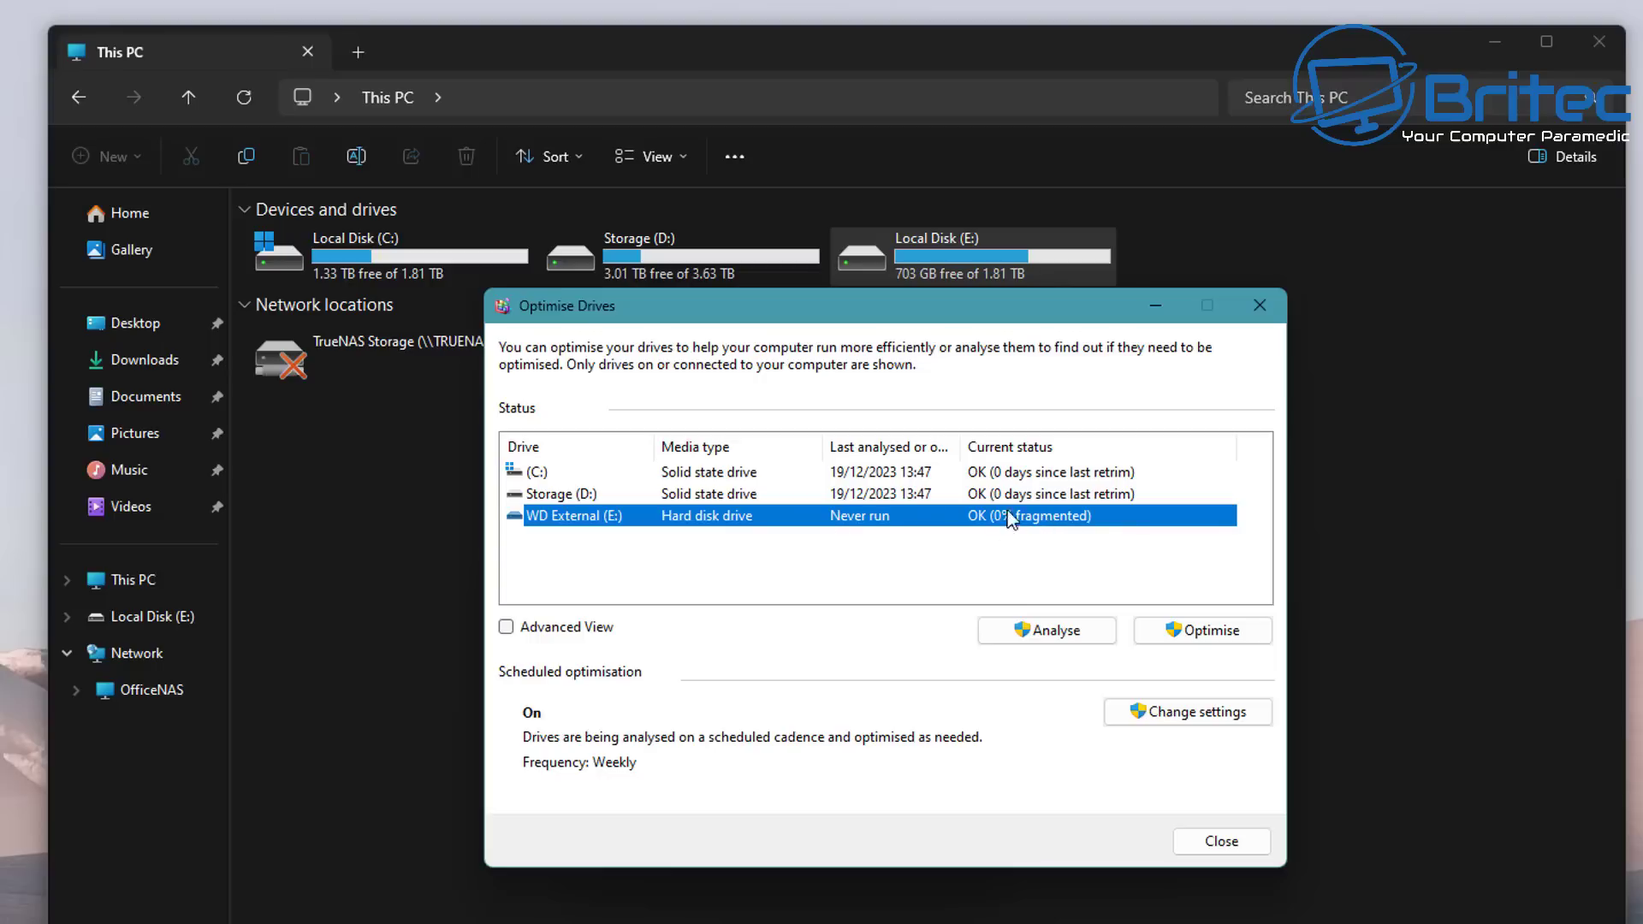
{"action": "left_click", "coordinate": [1041, 636]}
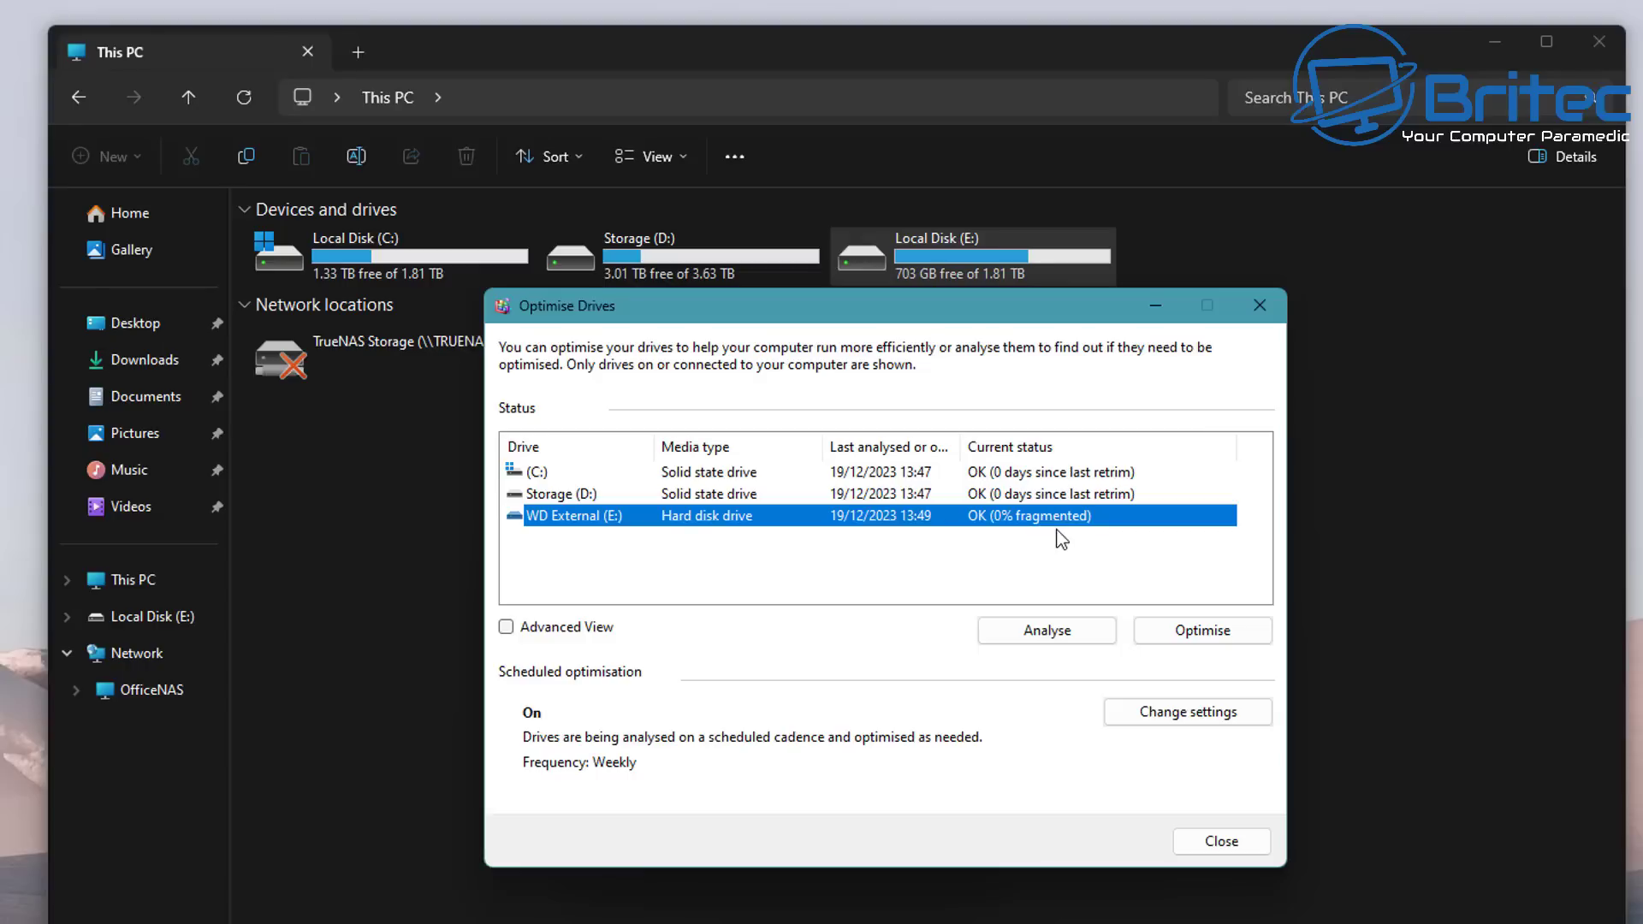
{"action": "left_click", "coordinate": [1188, 638]}
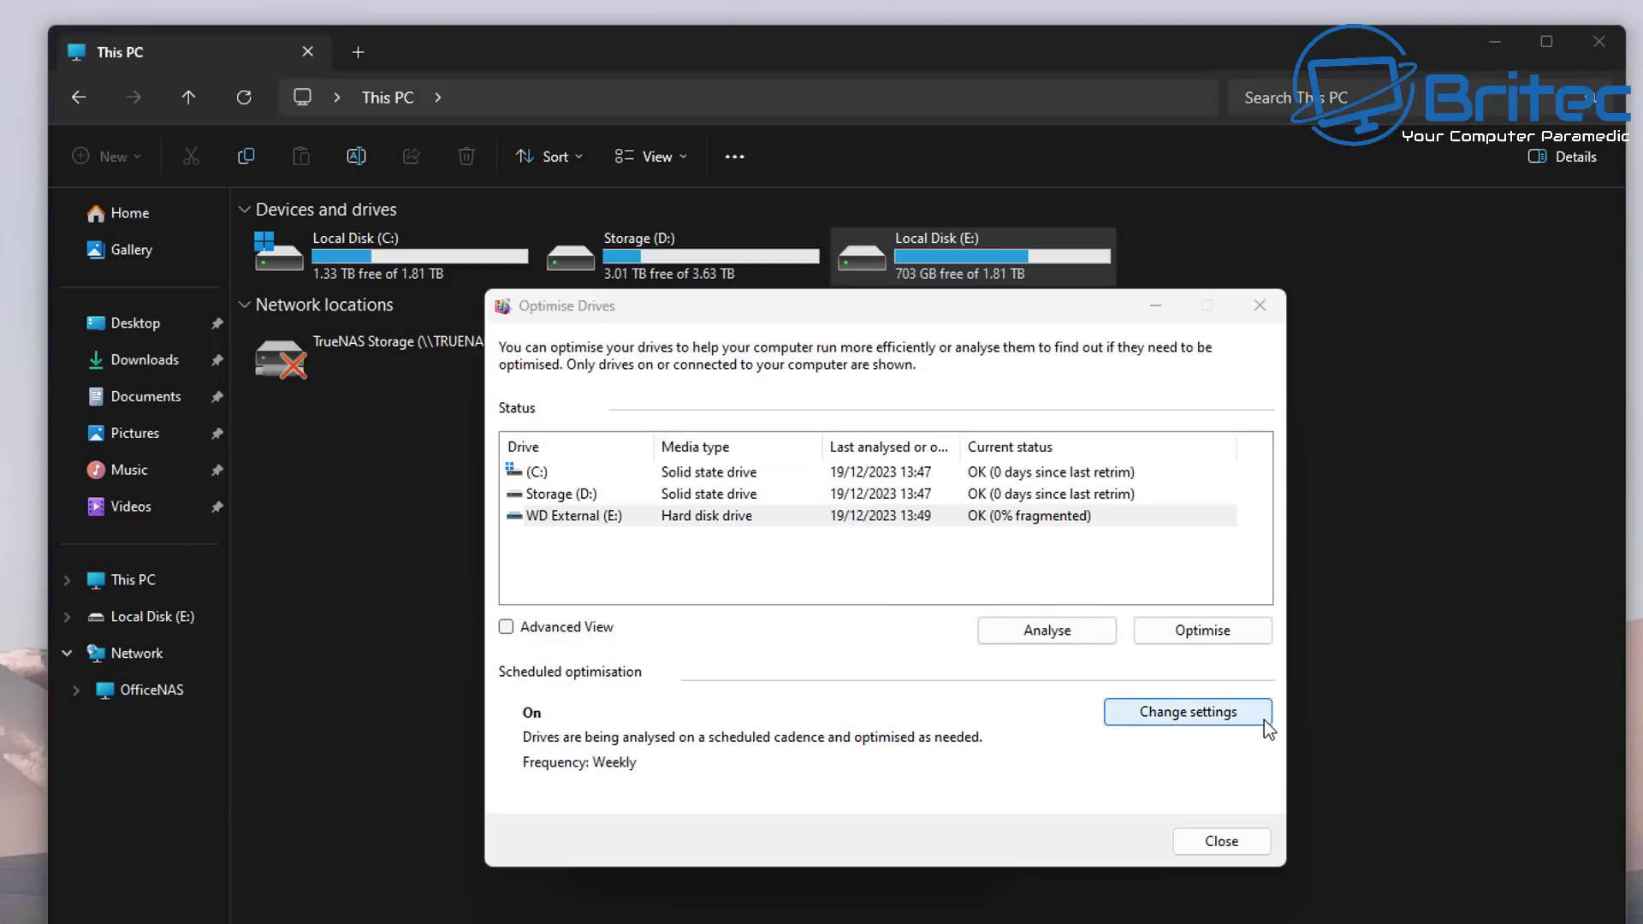
Review the optimisation schedule, keep it Weekly, and close Optimise Drives and the E: Properties
{"action": "left_click", "coordinate": [1234, 722]}
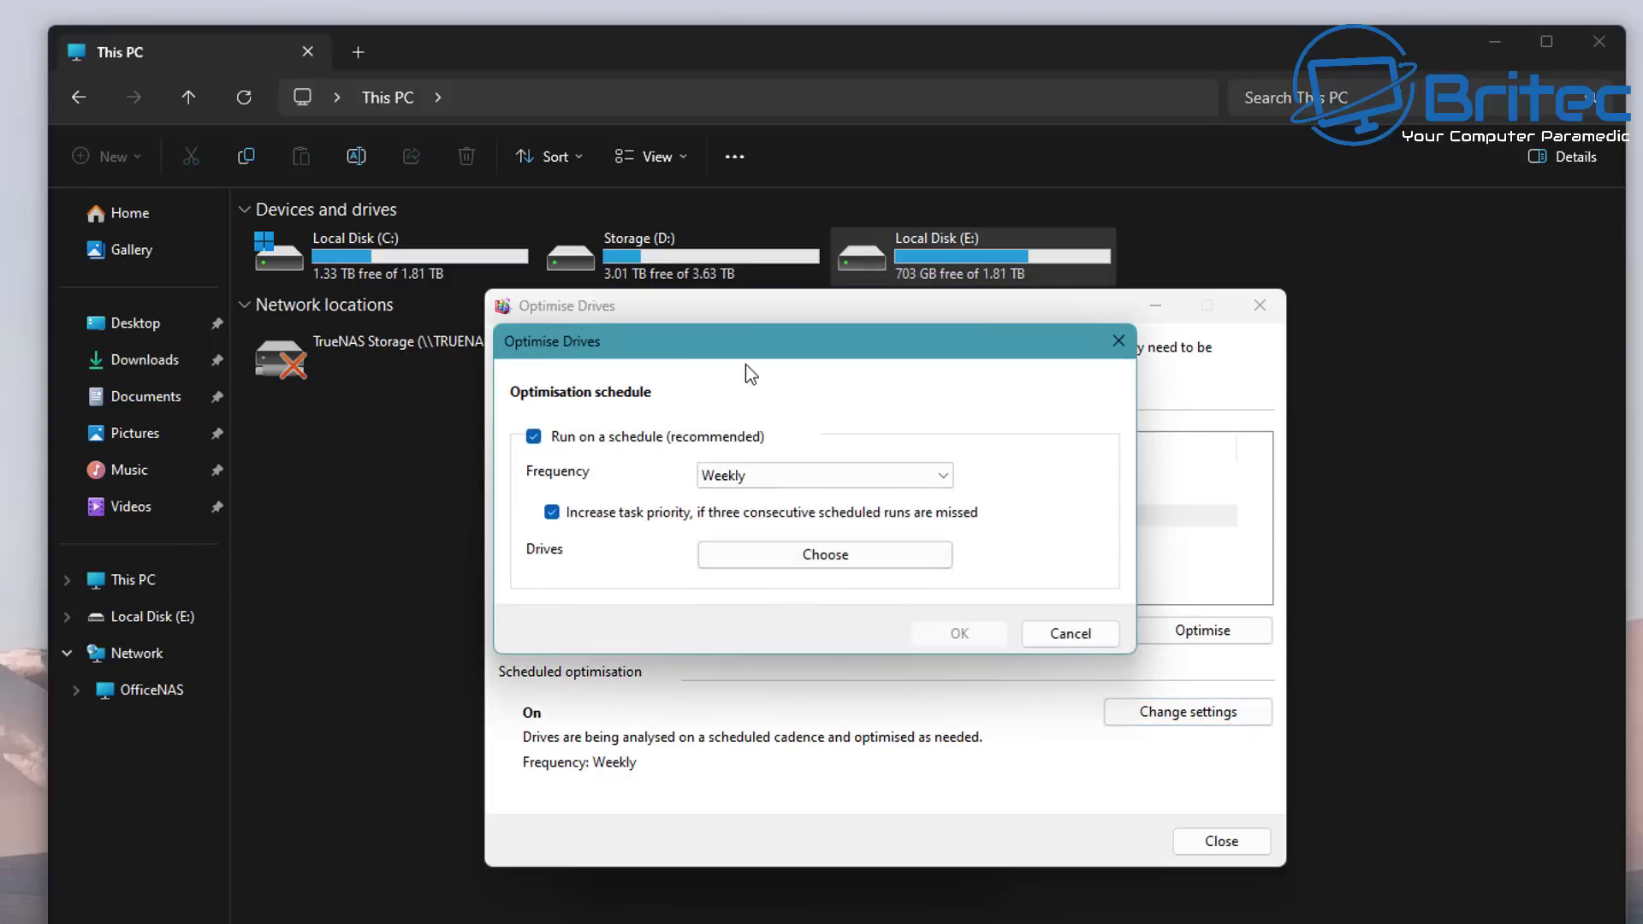
{"action": "left_click_drag", "start_coordinate": [781, 353], "coordinate": [859, 395]}
{"action": "left_click", "coordinate": [856, 518]}
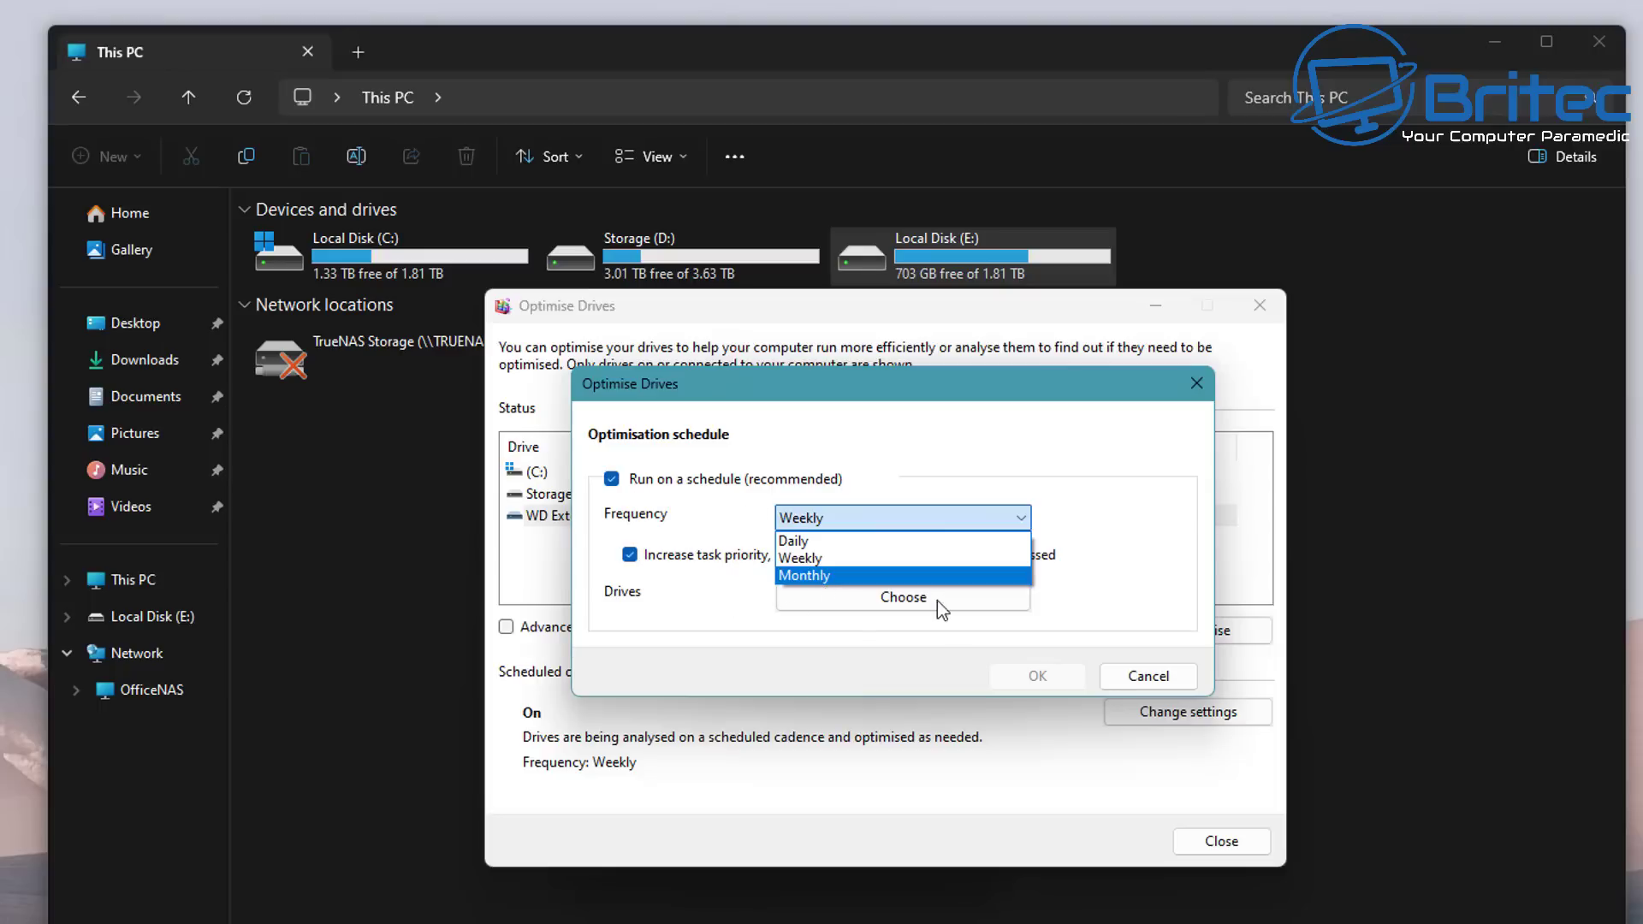
{"action": "left_click", "coordinate": [1102, 588]}
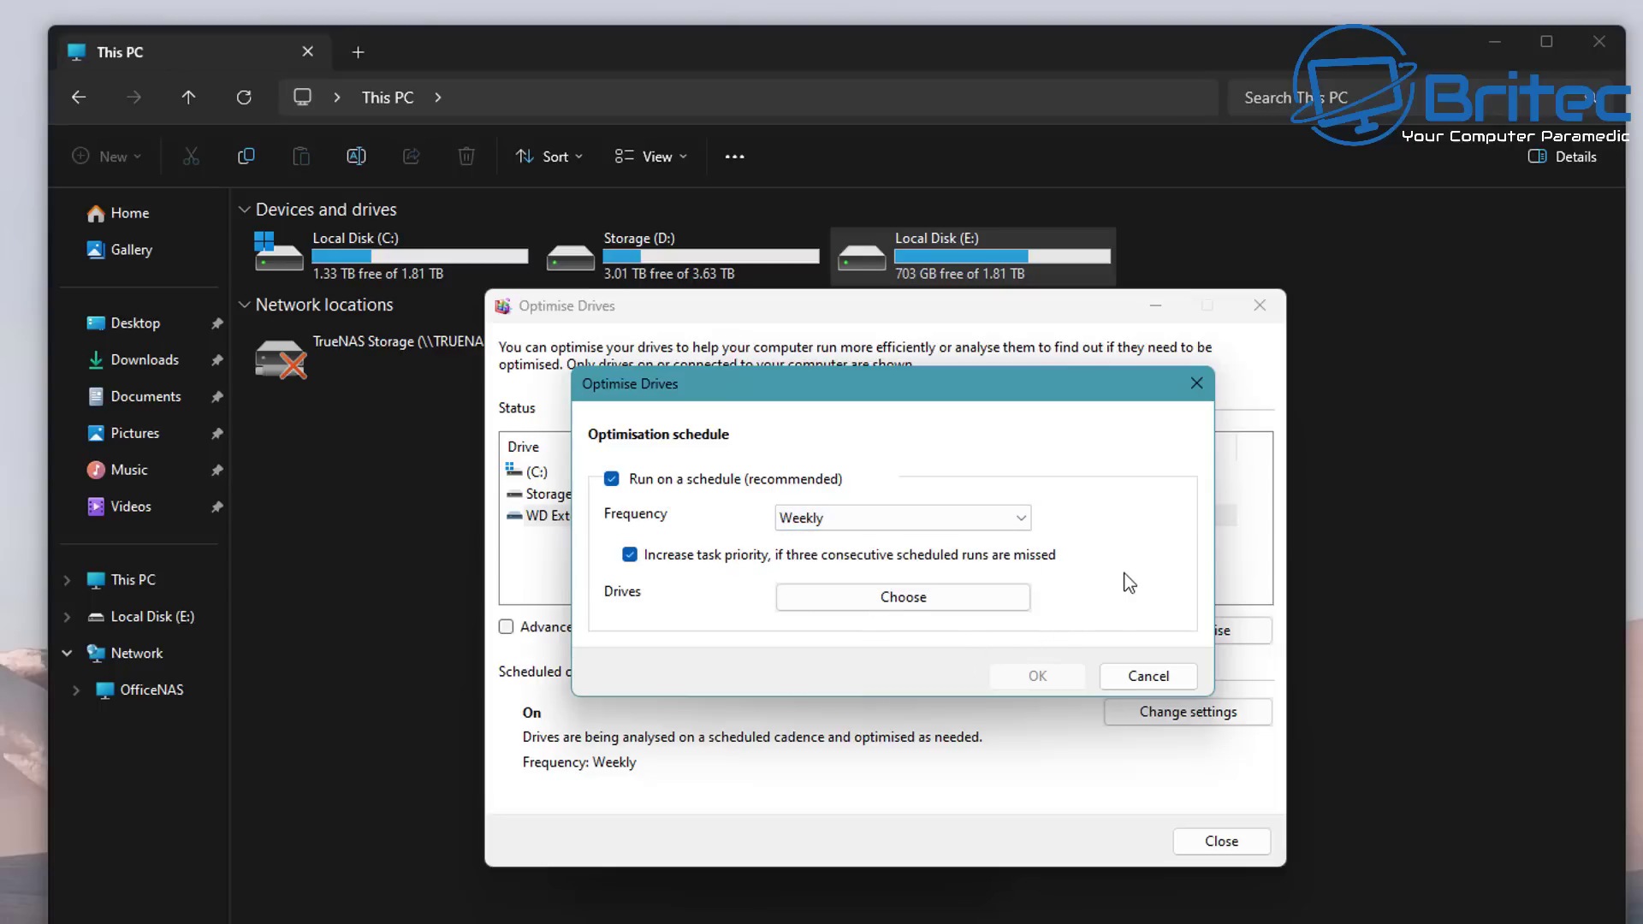
{"action": "left_click", "coordinate": [1162, 681]}
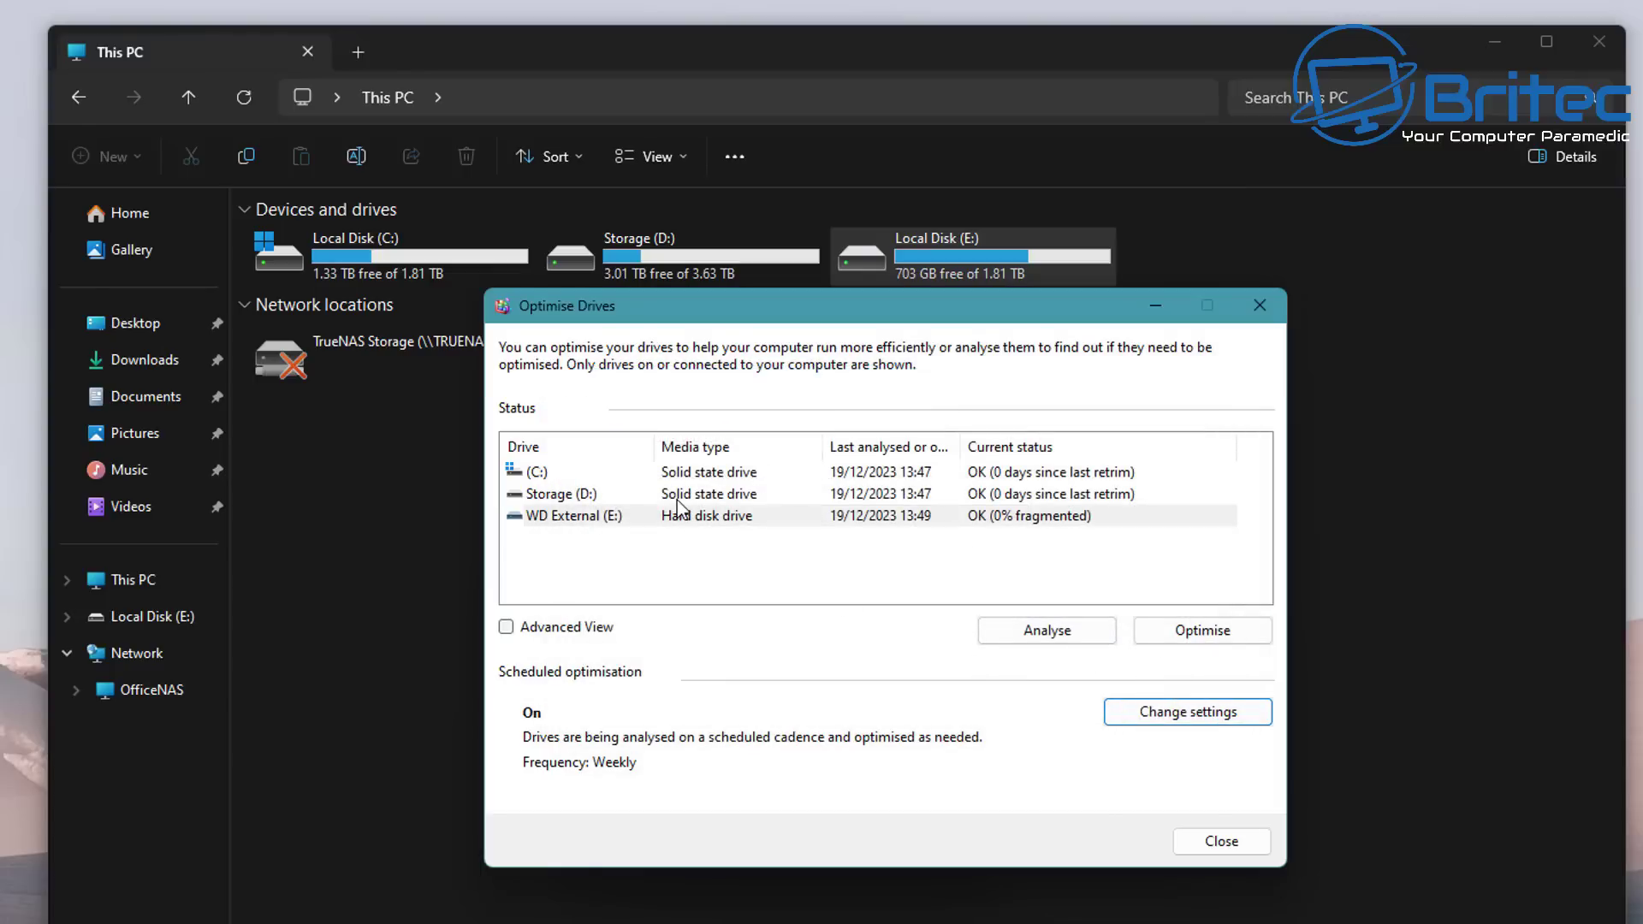
{"action": "left_click", "coordinate": [1211, 843]}
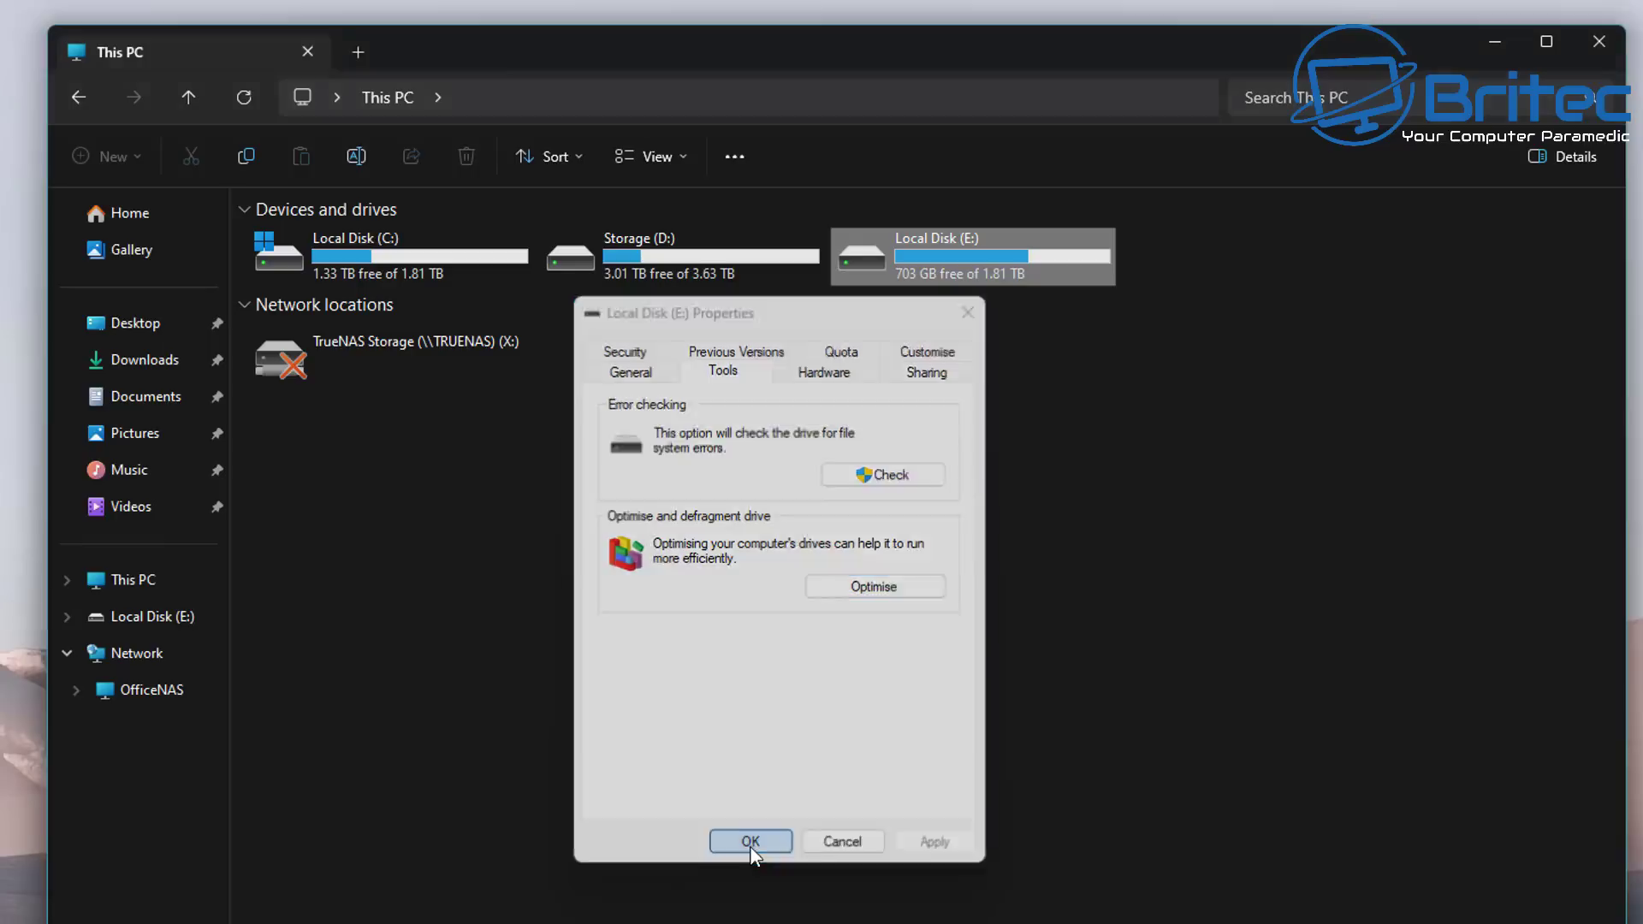
{"action": "left_click", "coordinate": [751, 845]}
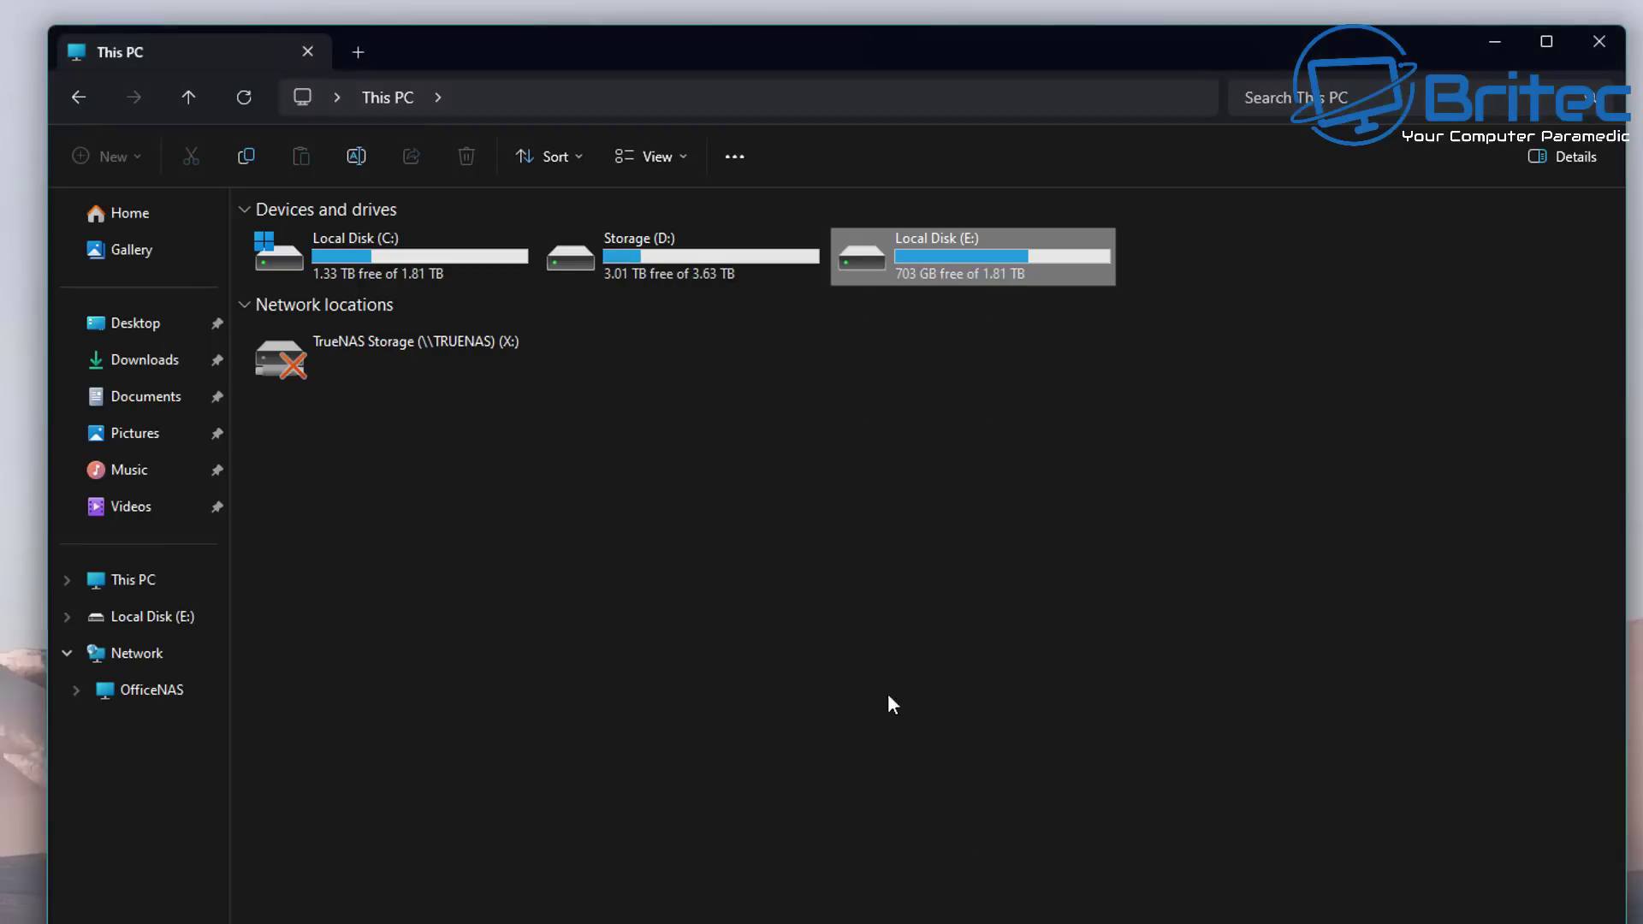
Close File Explorer
{"action": "left_click", "coordinate": [1581, 41]}
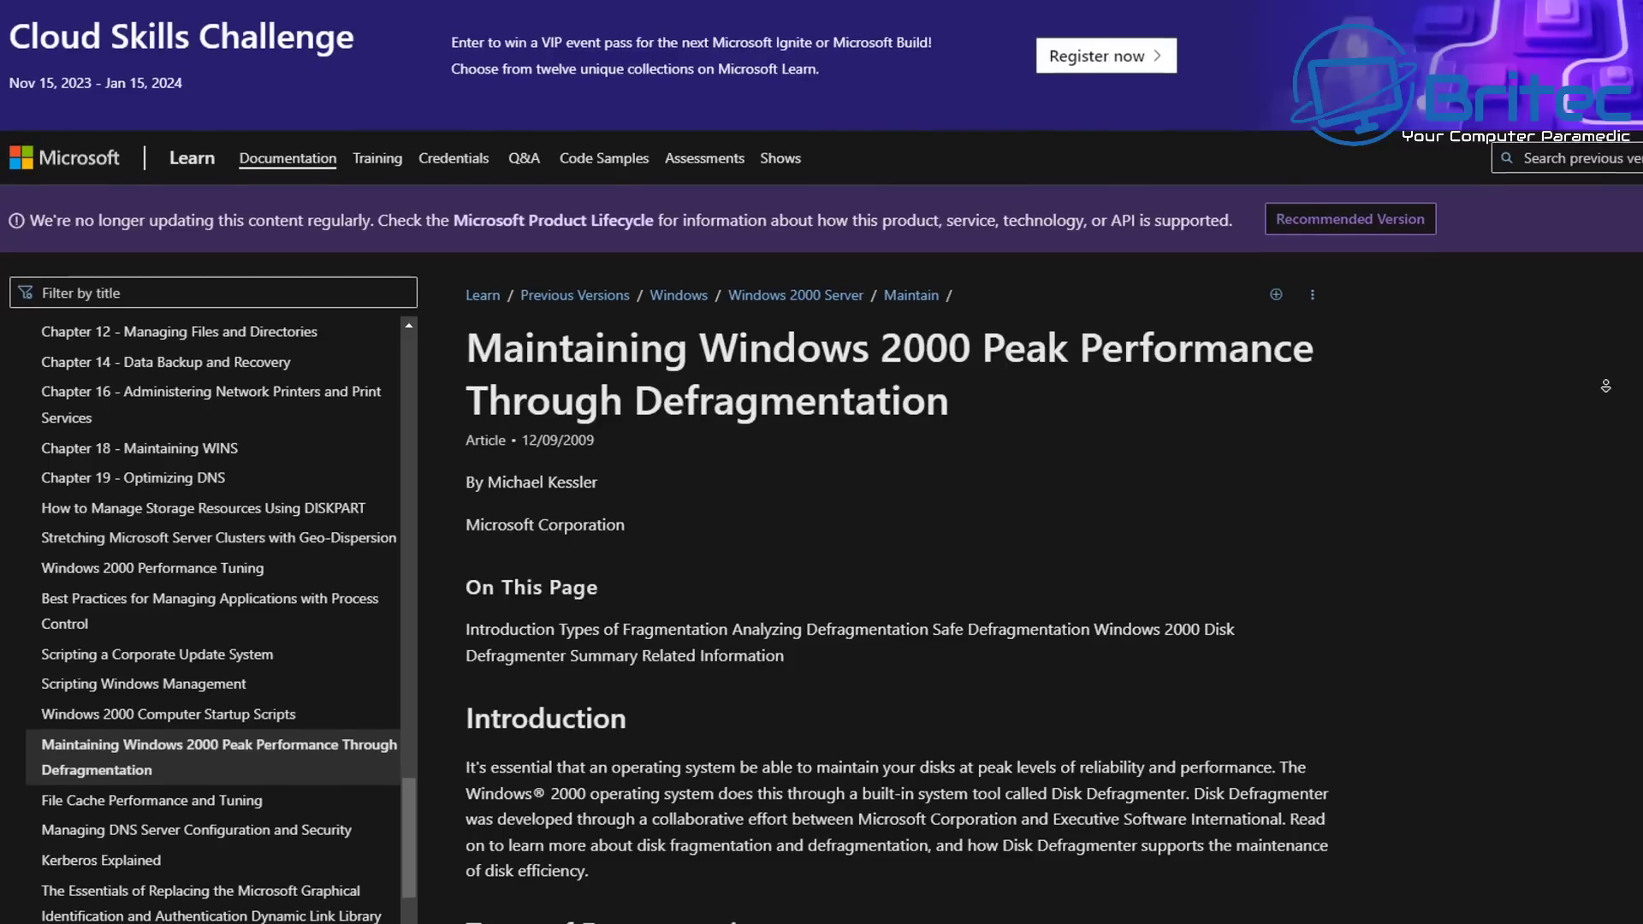
Autoscroll the article down to Good Housekeeping, briefly highlighting the FAT/NTFS fragmentation sentence
{"action": "middle_click", "coordinate": [1615, 405]}
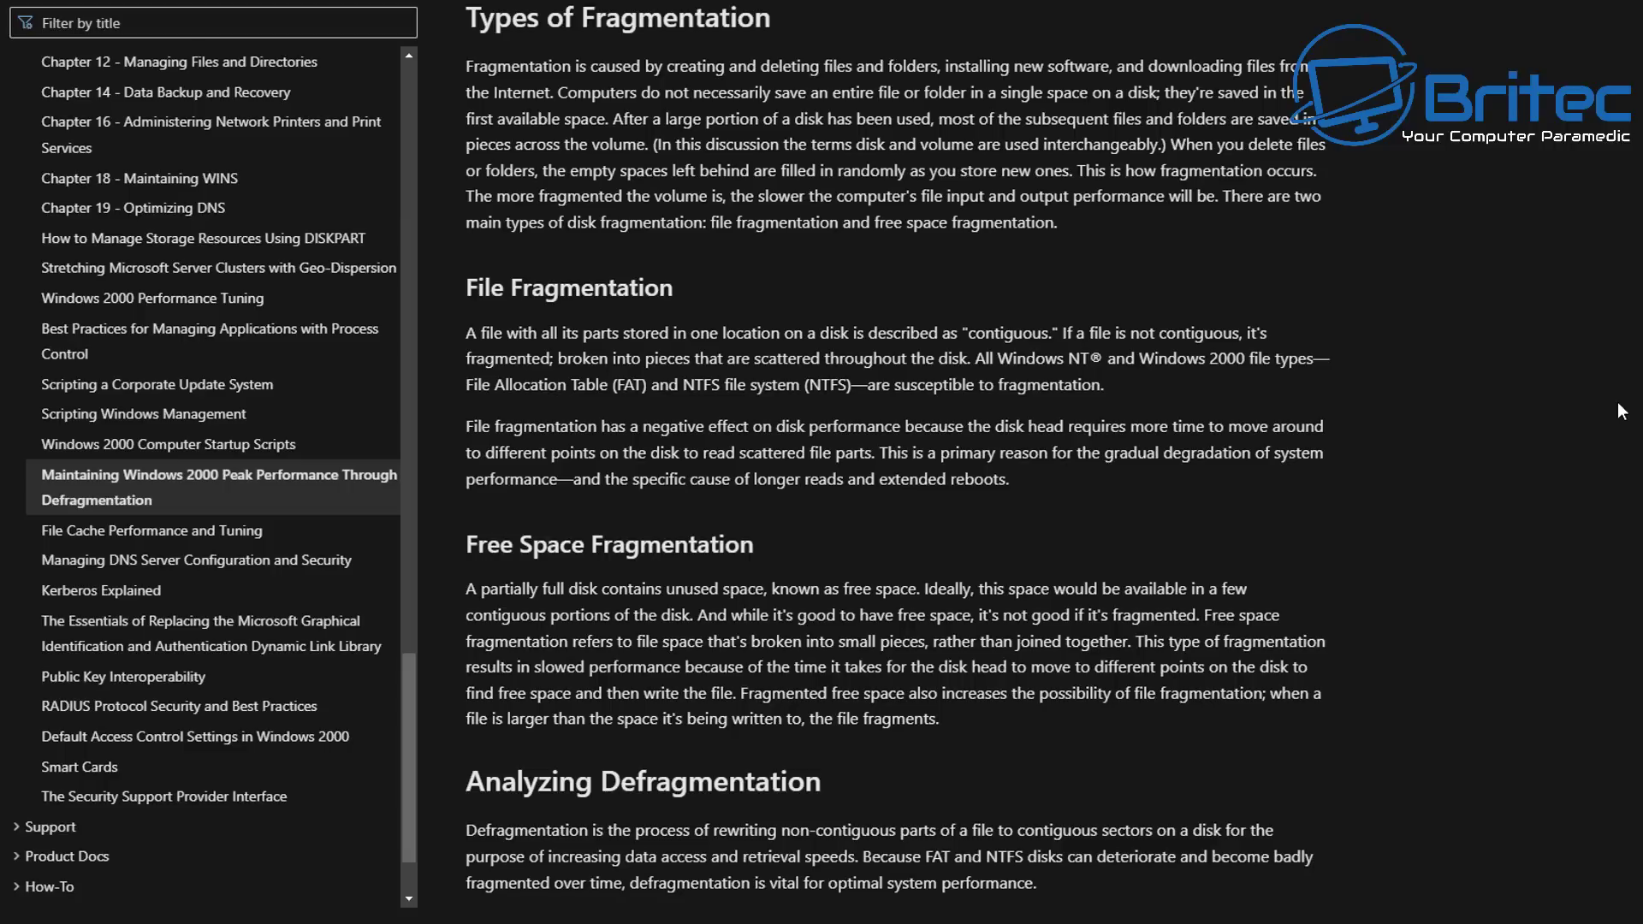
{"action": "middle_click", "coordinate": [1616, 401]}
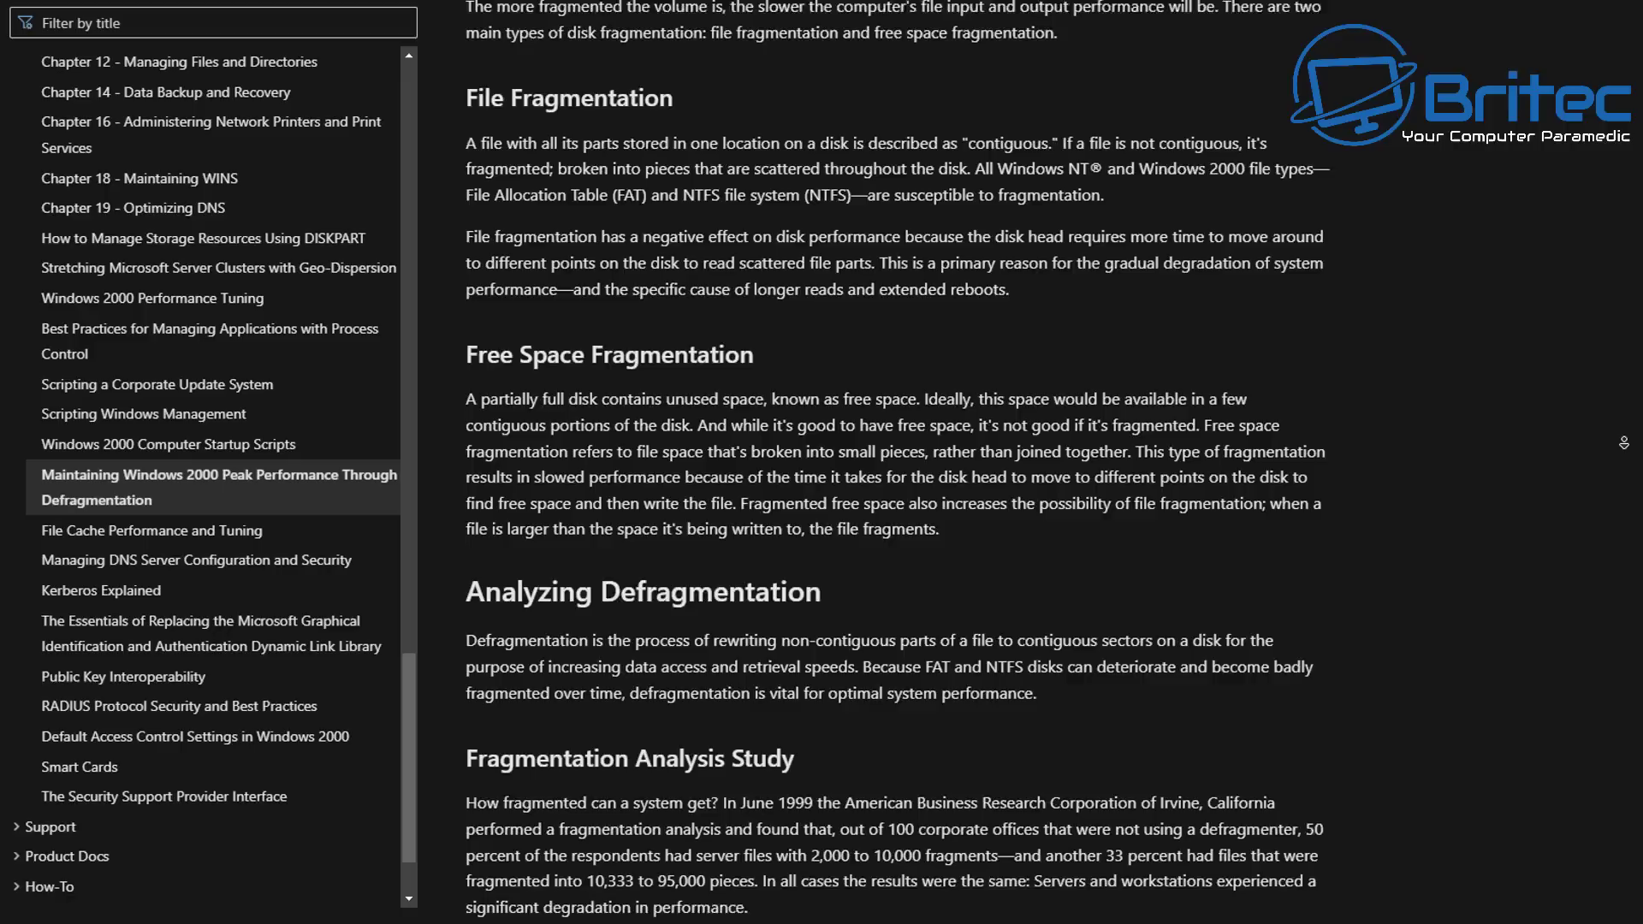
{"action": "middle_click", "coordinate": [1628, 448]}
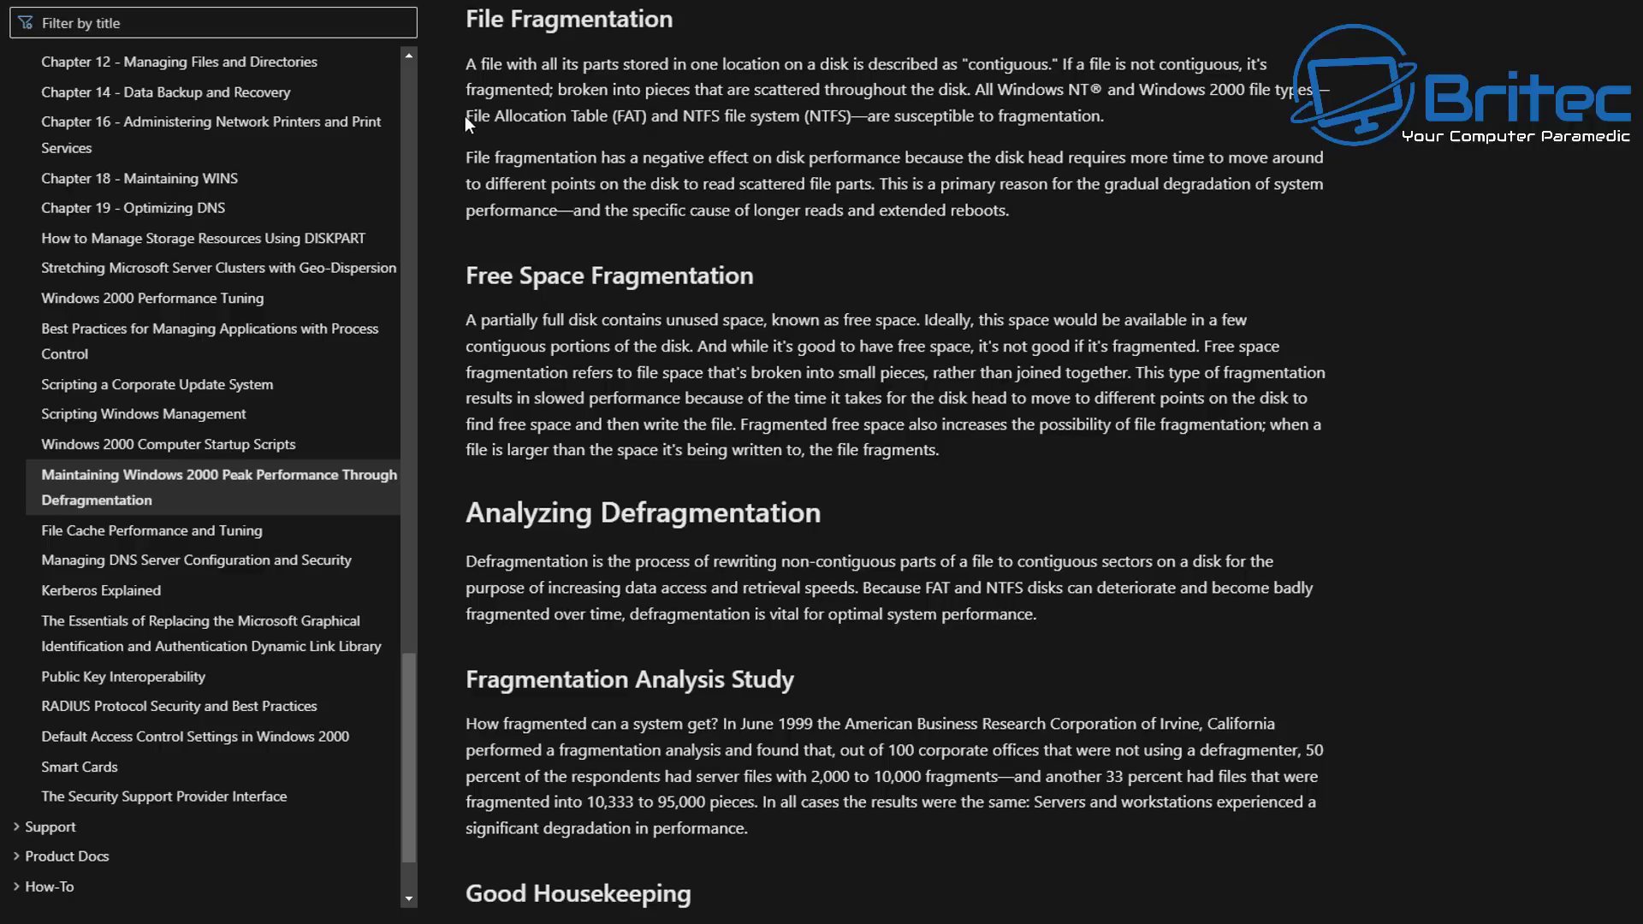
{"action": "left_click_drag", "start_coordinate": [466, 116], "coordinate": [1101, 117]}
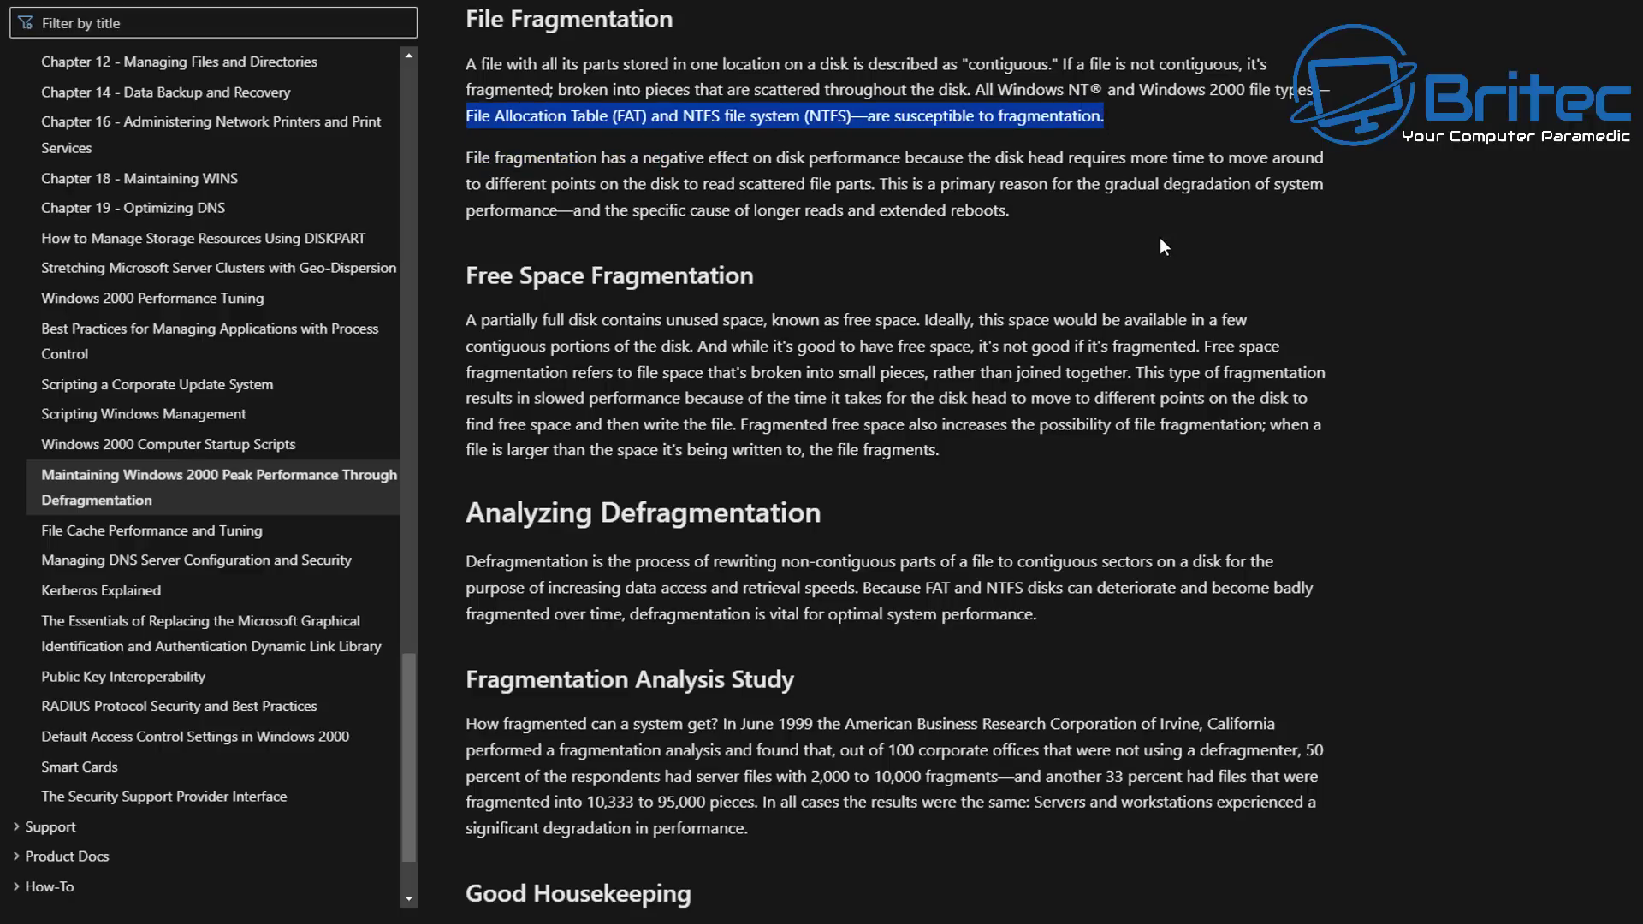
{"action": "left_click", "coordinate": [1457, 309]}
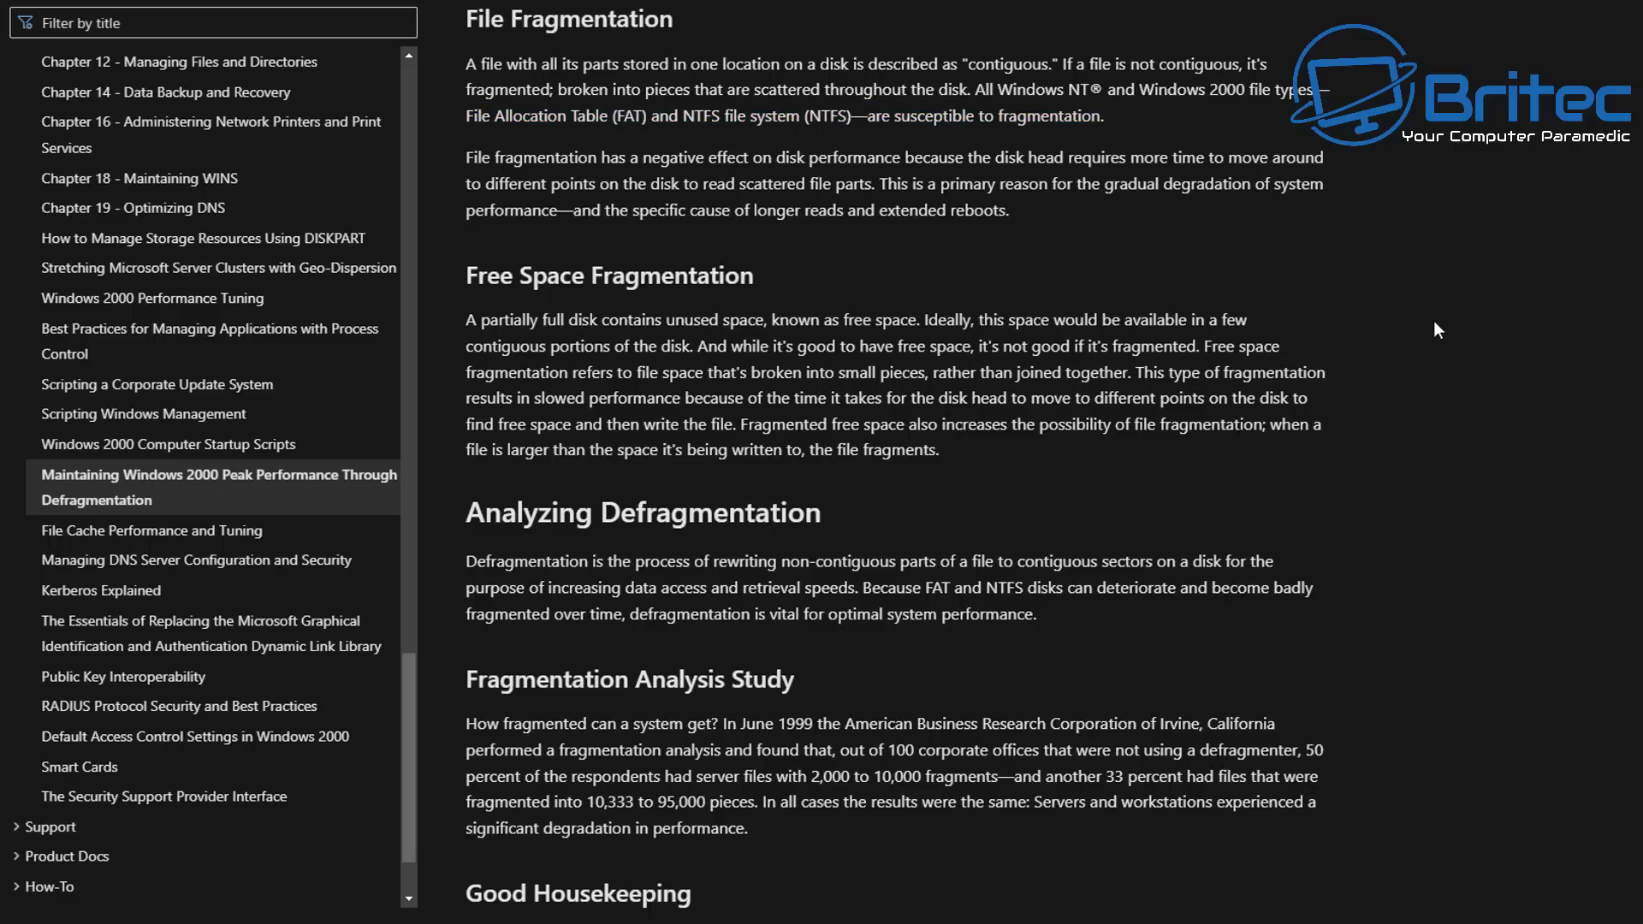
{"action": "middle_click", "coordinate": [1437, 329]}
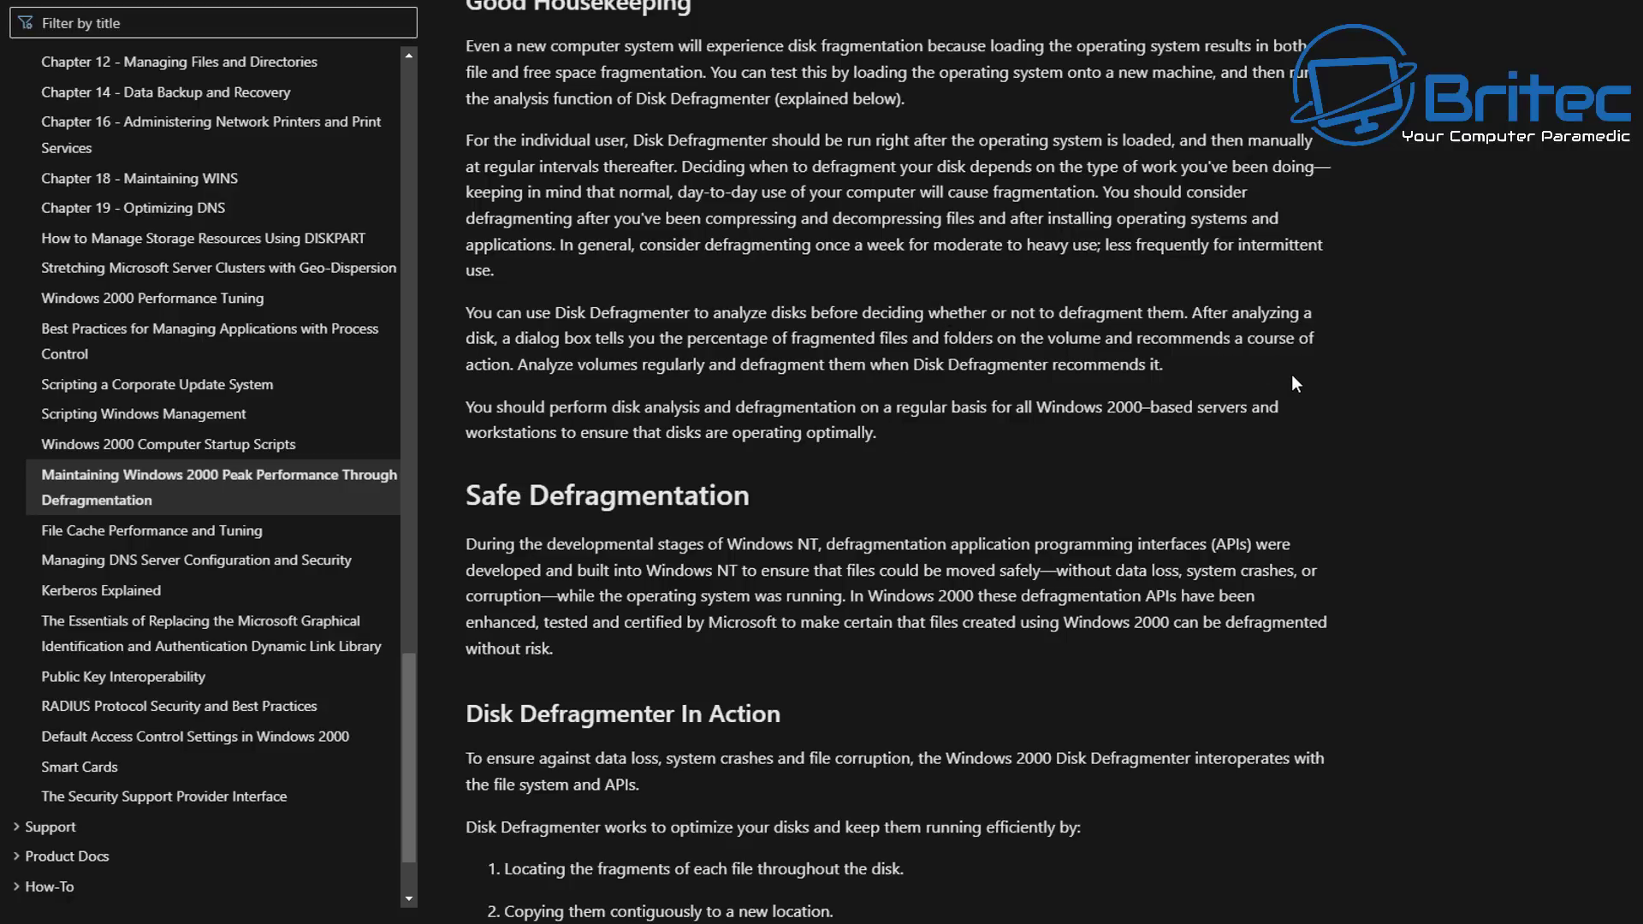
Autoscroll through Disk Defragmenter In Action and Key Elements, then open the Optimizing NTFS article
{"action": "middle_click", "coordinate": [1518, 378]}
{"action": "middle_click", "coordinate": [1532, 418]}
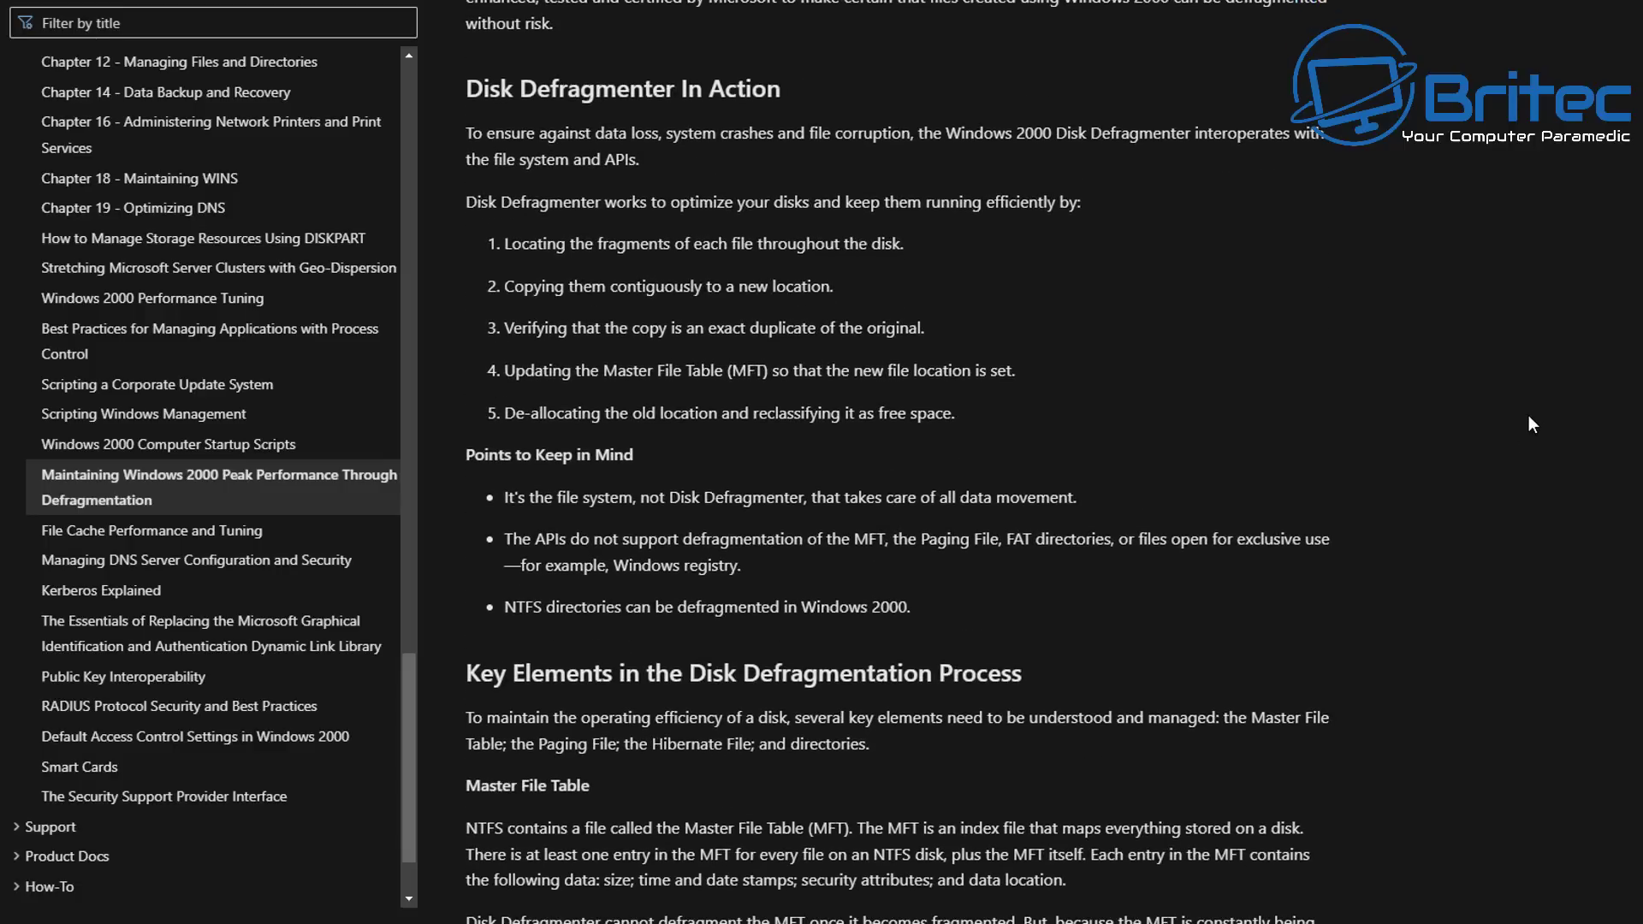
{"action": "middle_click", "coordinate": [1523, 439]}
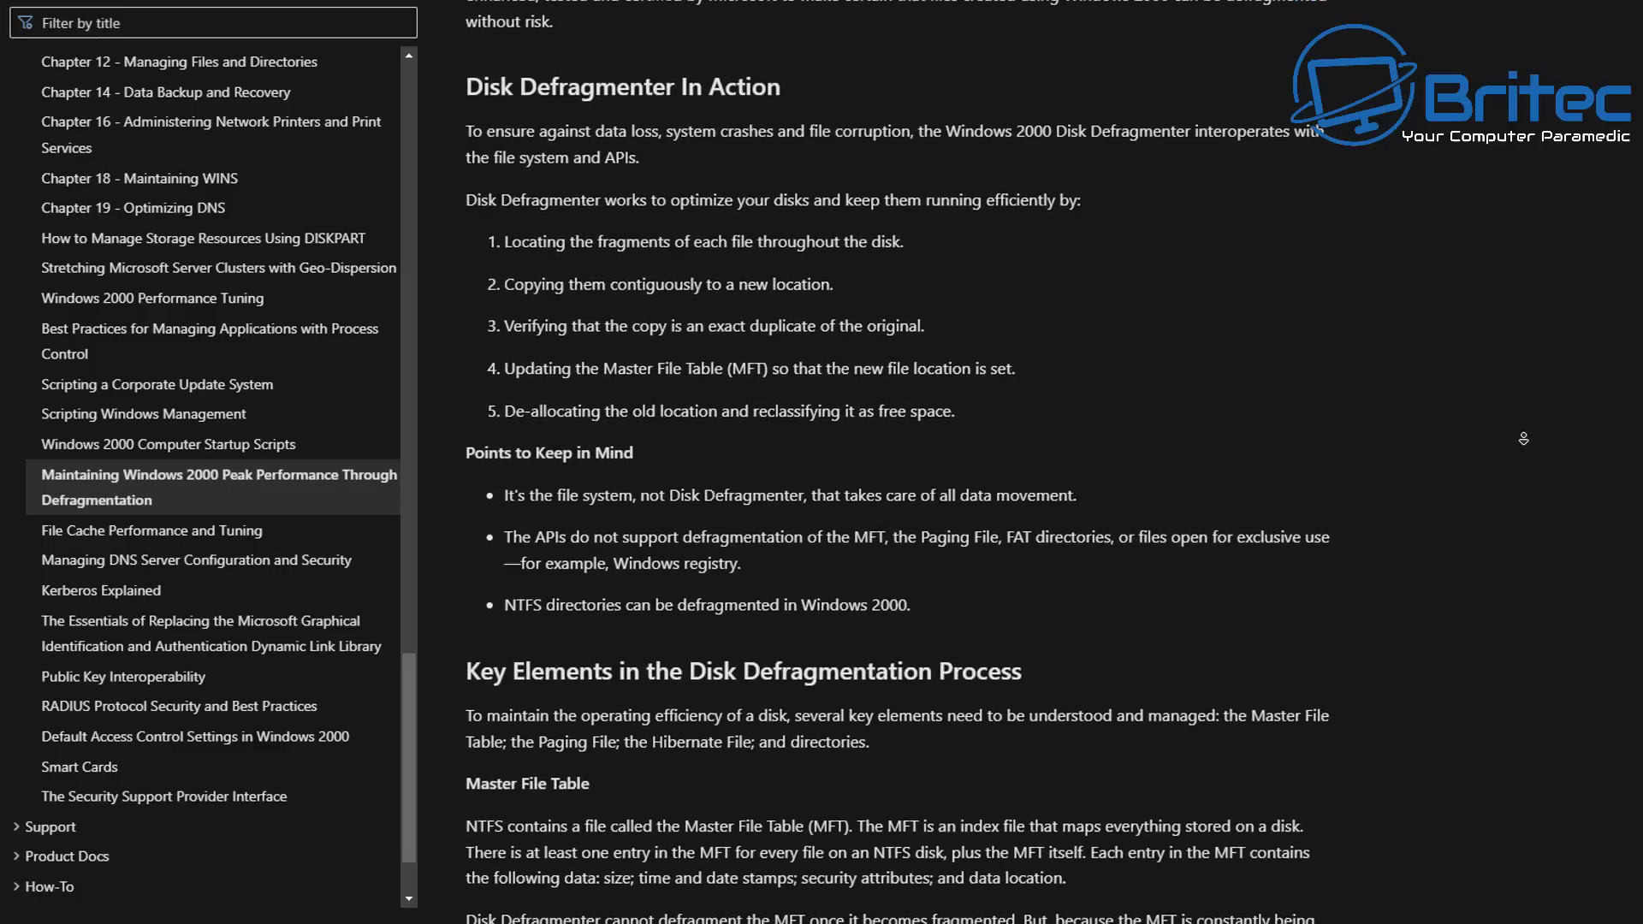
{"action": "middle_click", "coordinate": [1400, 419]}
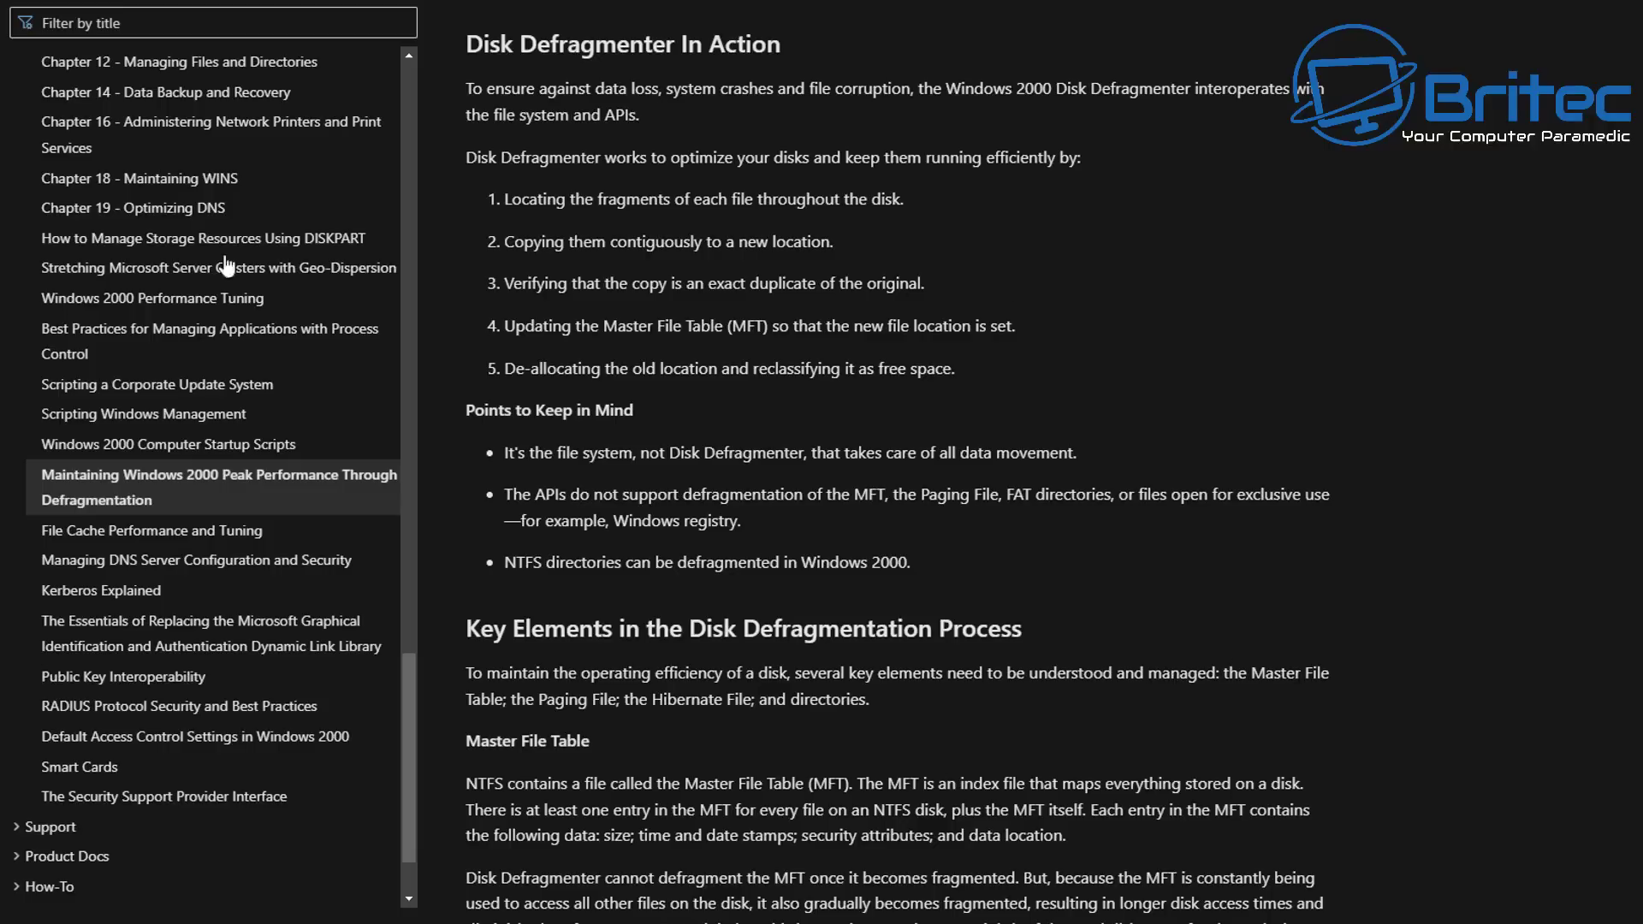
{"action": "middle_click", "coordinate": [1582, 312]}
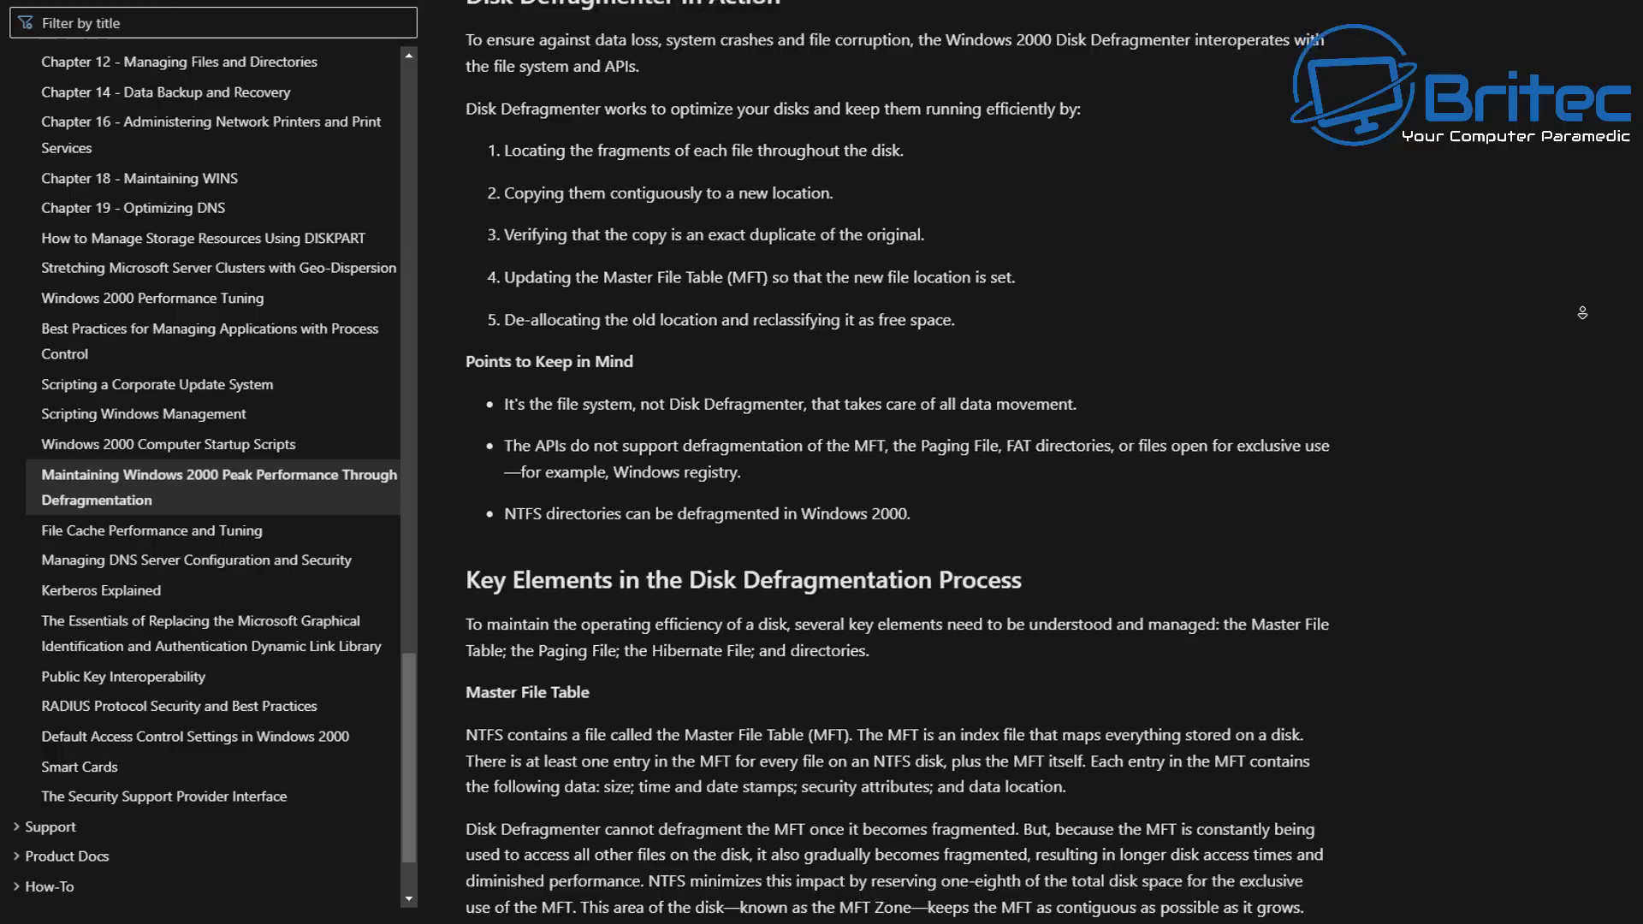
{"action": "left_click", "coordinate": [1583, 319]}
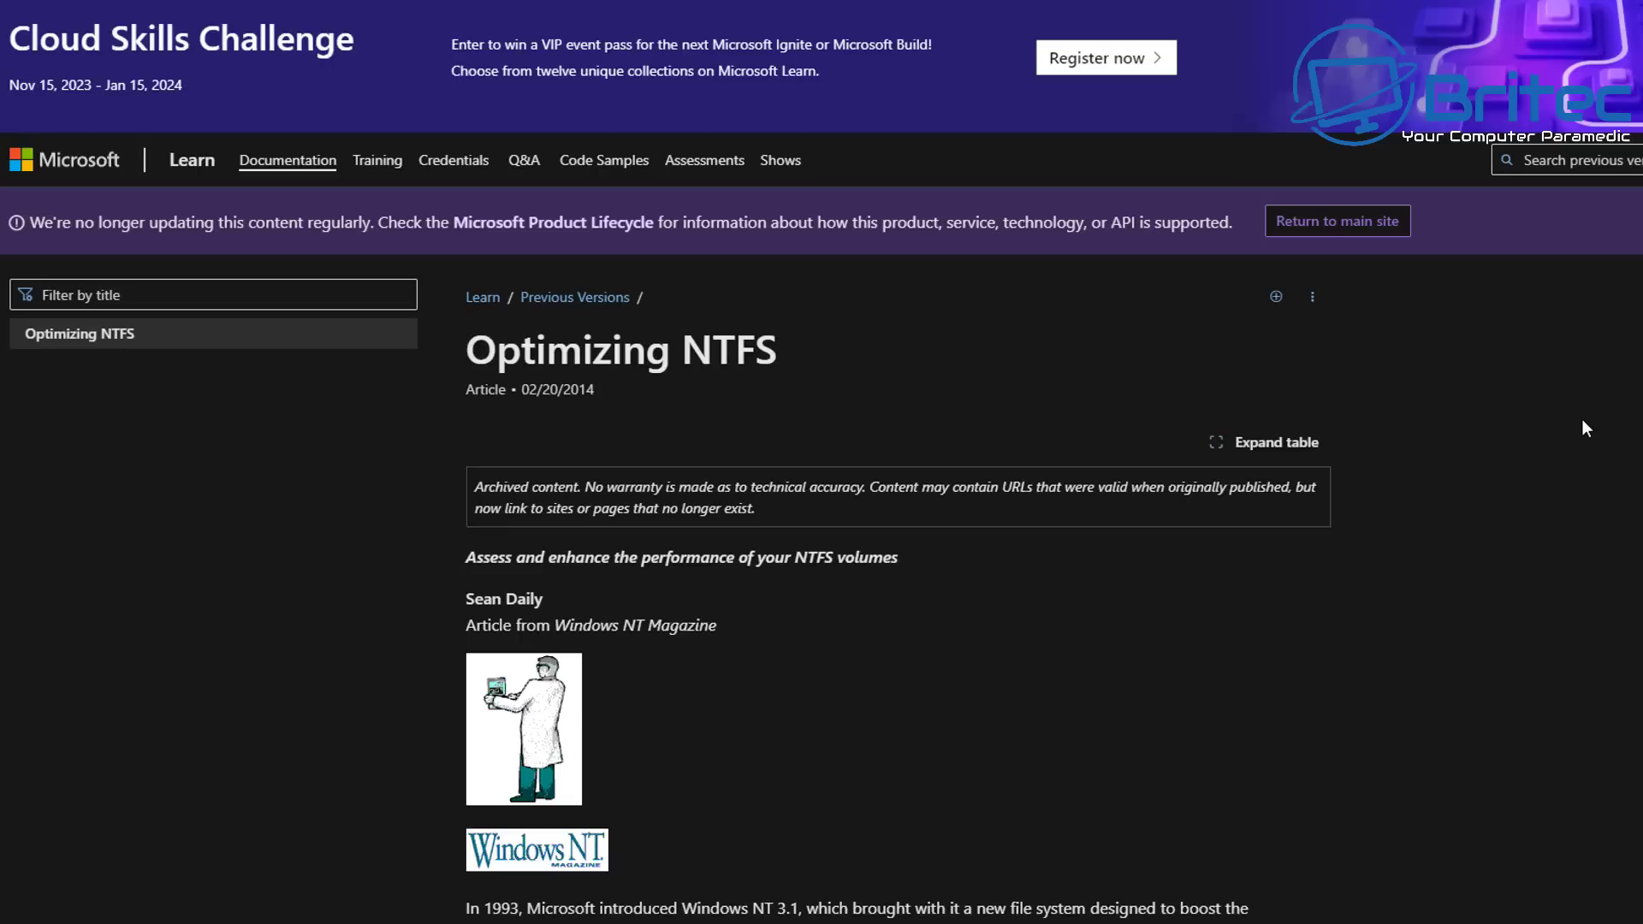
Autoscroll the Optimizing NTFS article past cluster sizes, stopping at MFT Breathing Room
{"action": "middle_click", "coordinate": [1583, 421]}
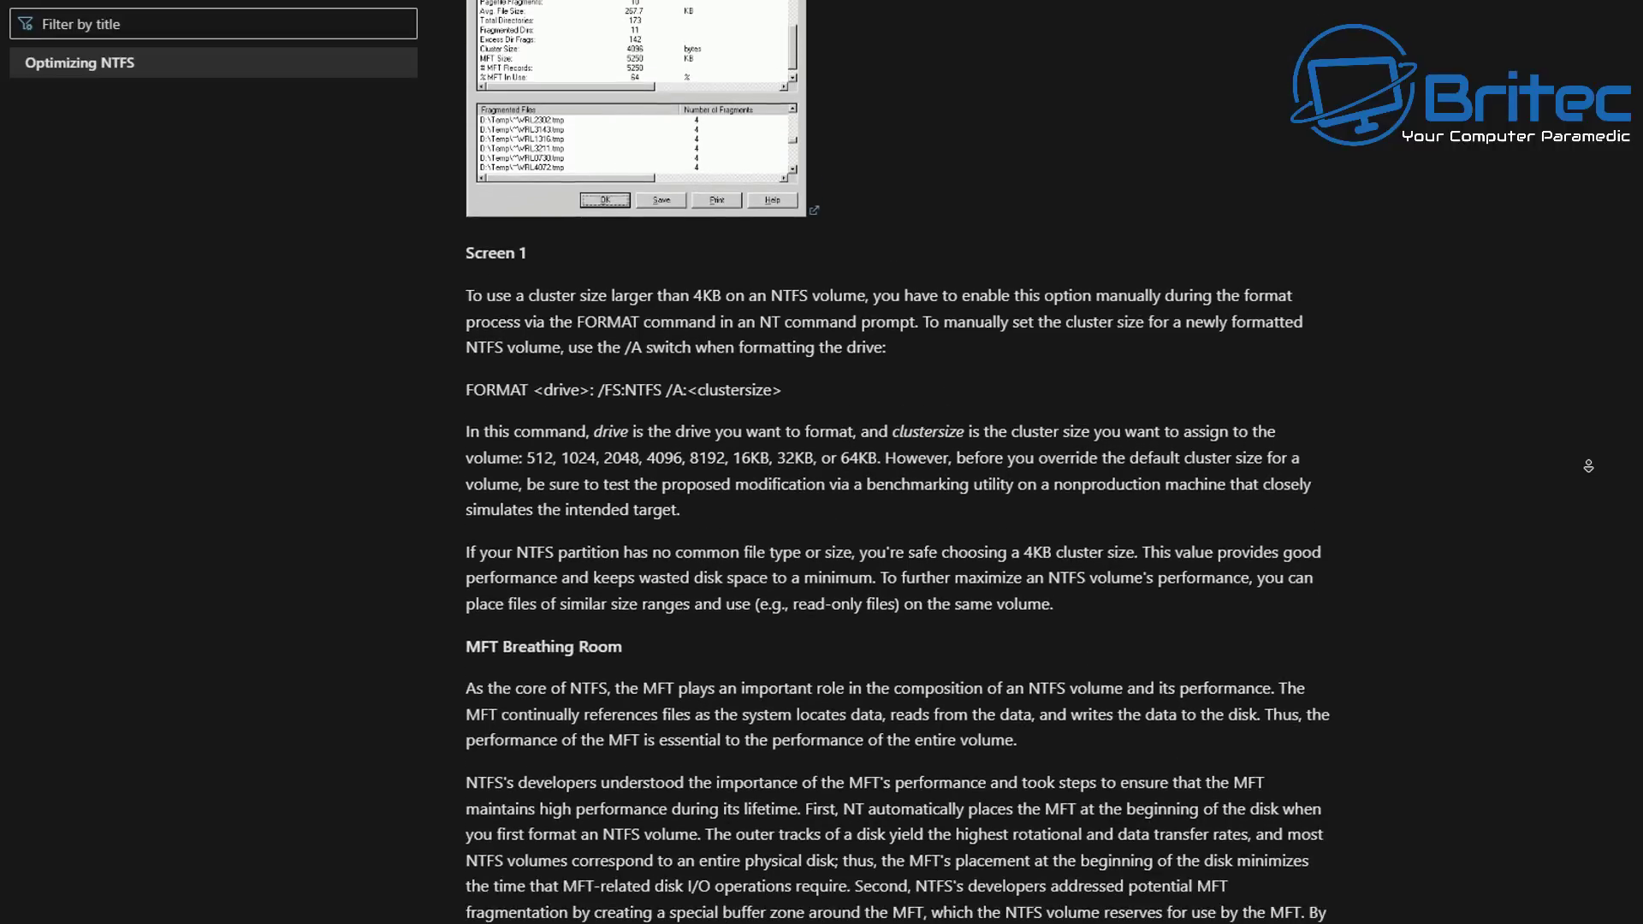
{"action": "middle_click", "coordinate": [1589, 466]}
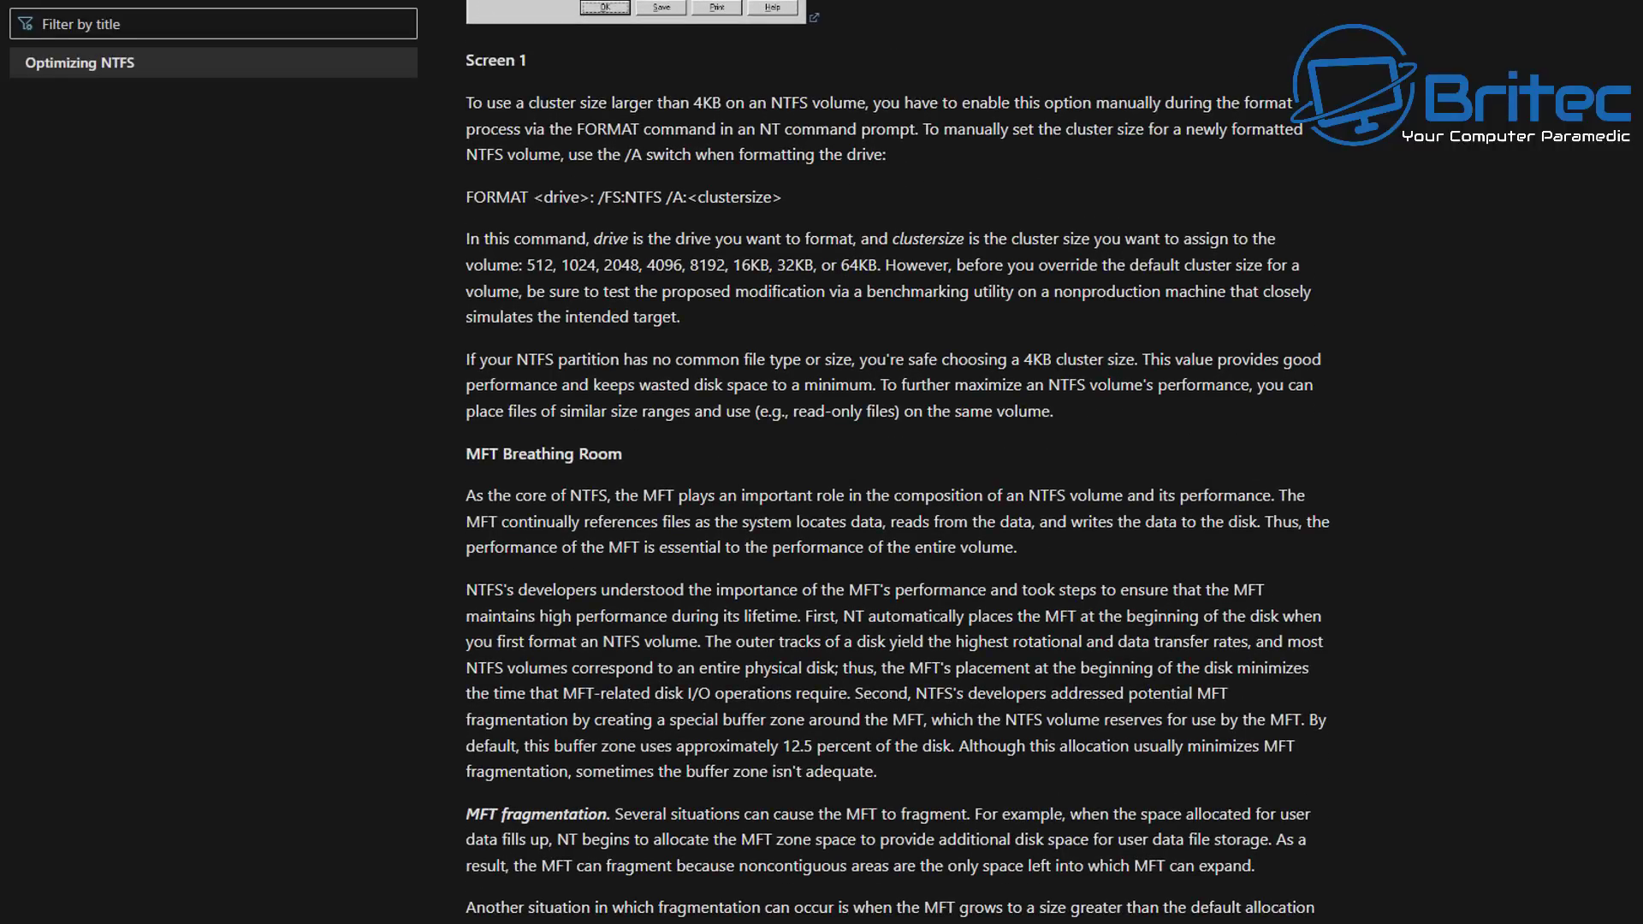